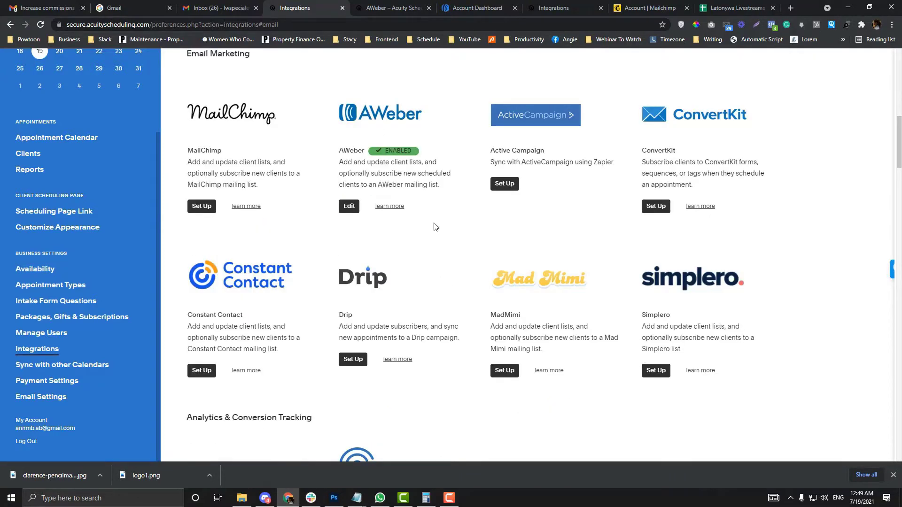
scroll(433, 226, up, 10)
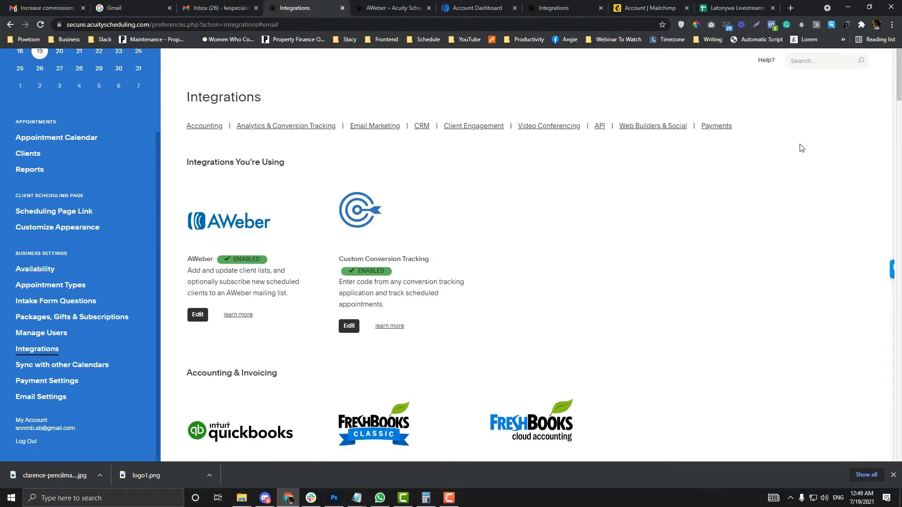
click(380, 128)
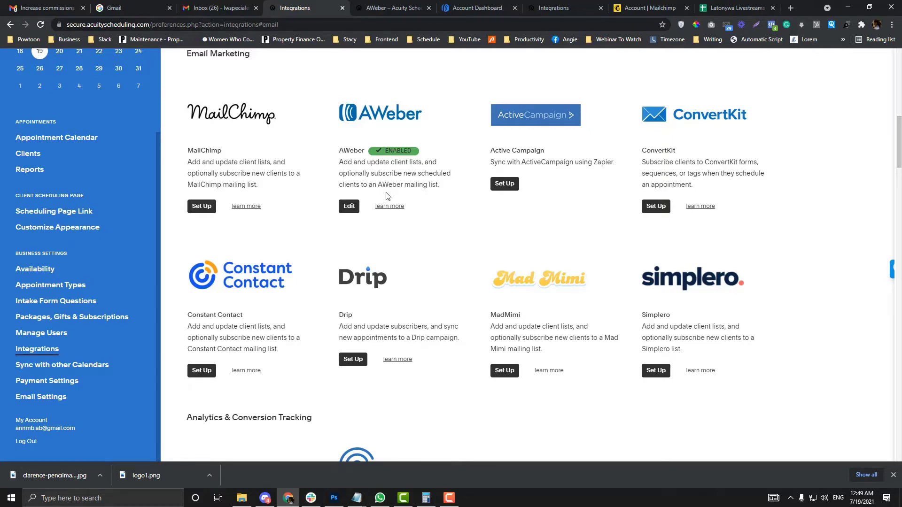
scroll(388, 197, up, 3)
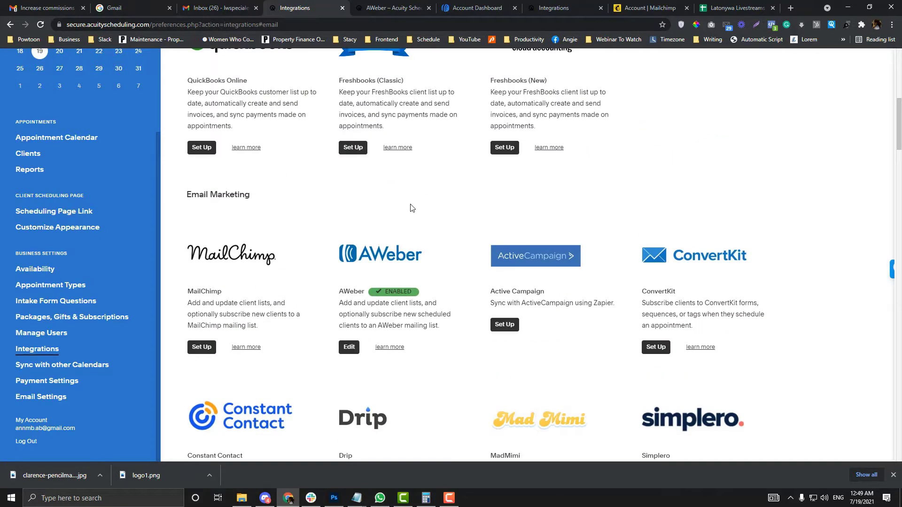
scroll(413, 208, down, 1)
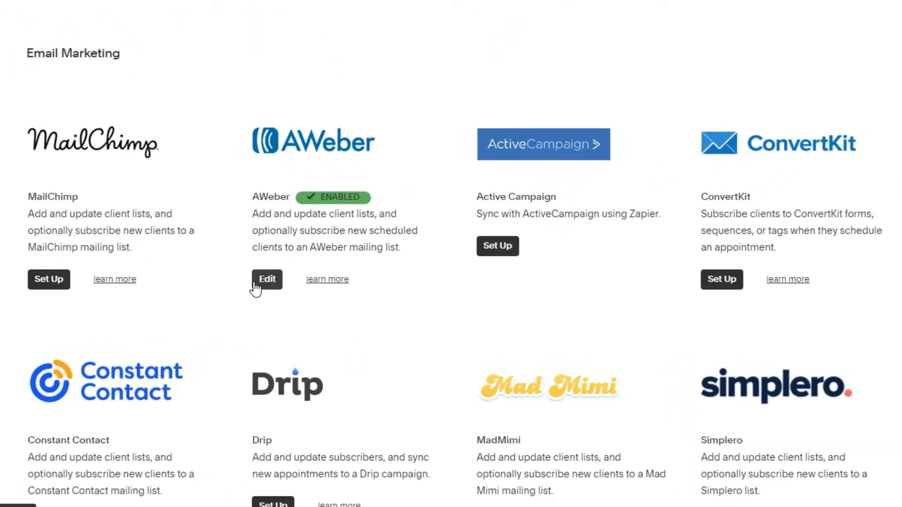
scroll(255, 289, up, 13)
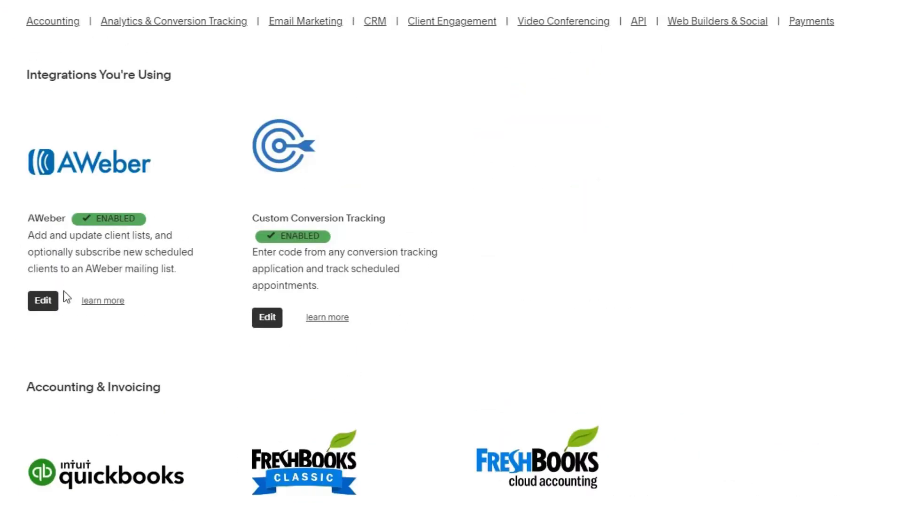
Disconnect AWeber from Acuity, leaving Custom Conversion Tracking as the only integration in use
click(43, 303)
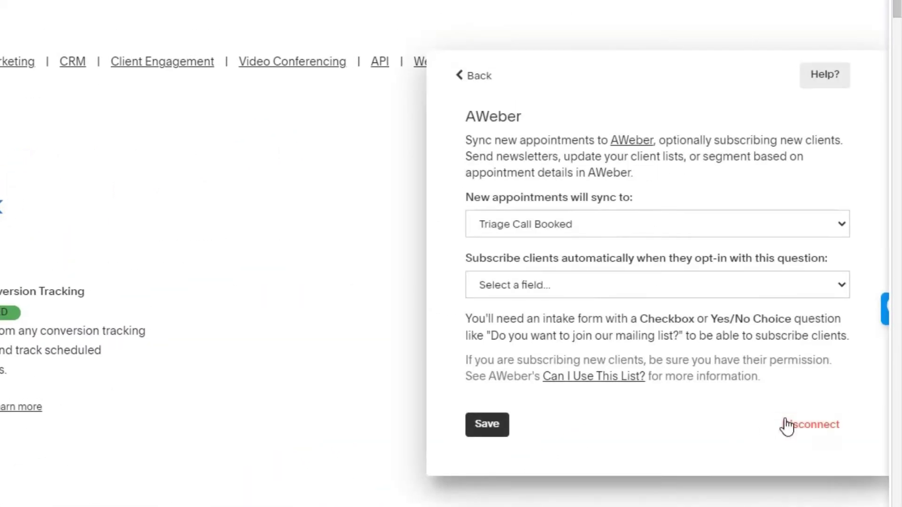
click(787, 425)
click(717, 371)
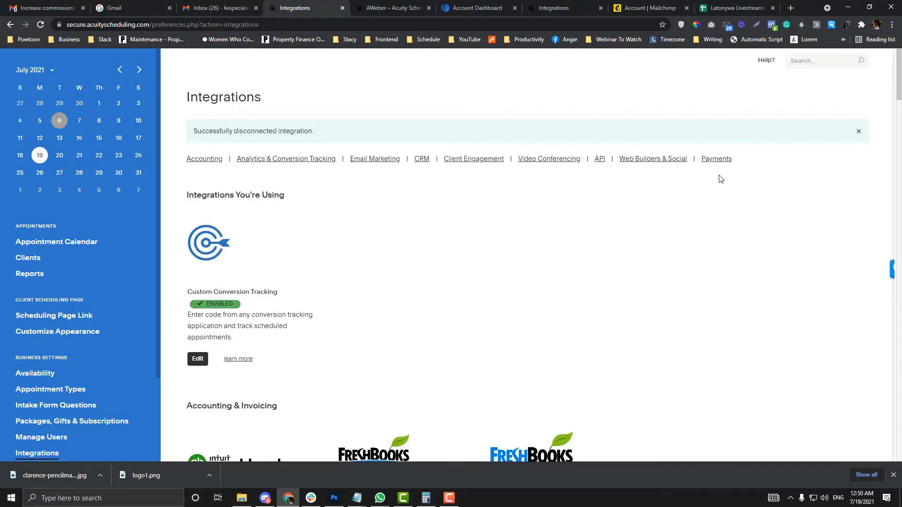
scroll(424, 195, down, 10)
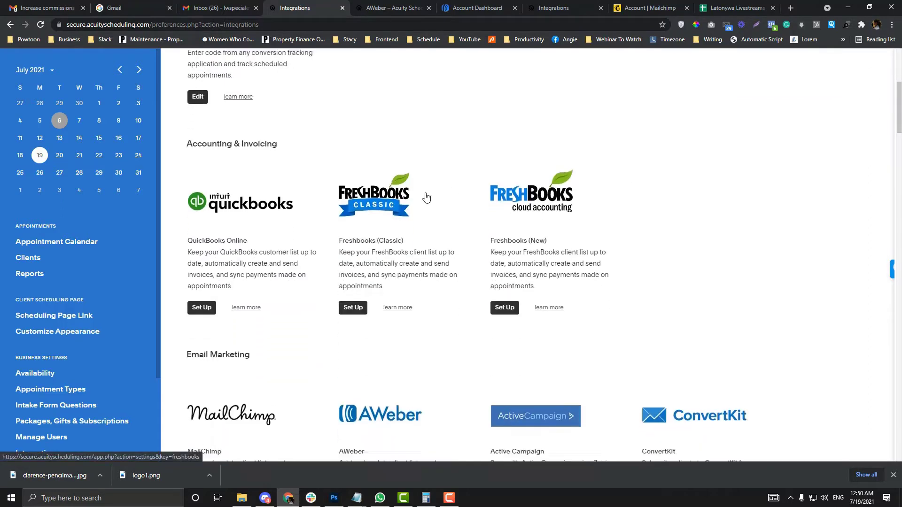
scroll(426, 196, down, 5)
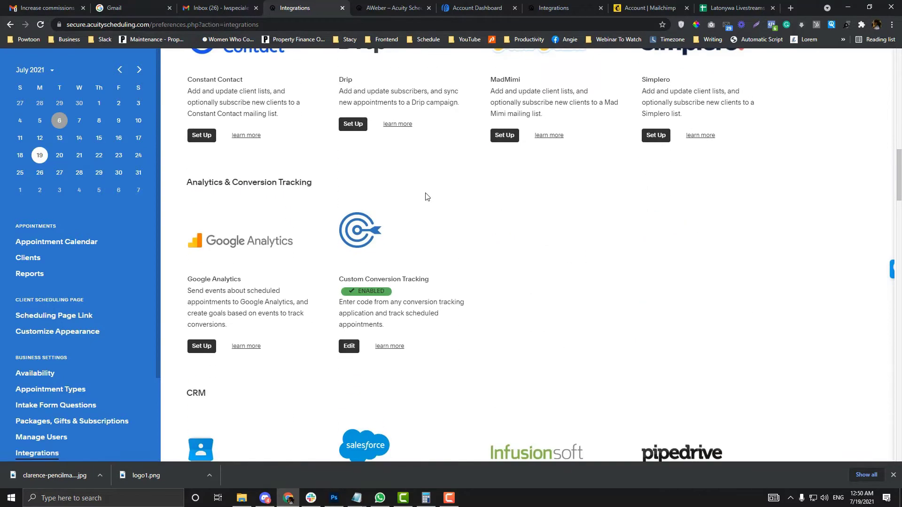
scroll(426, 196, up, 6)
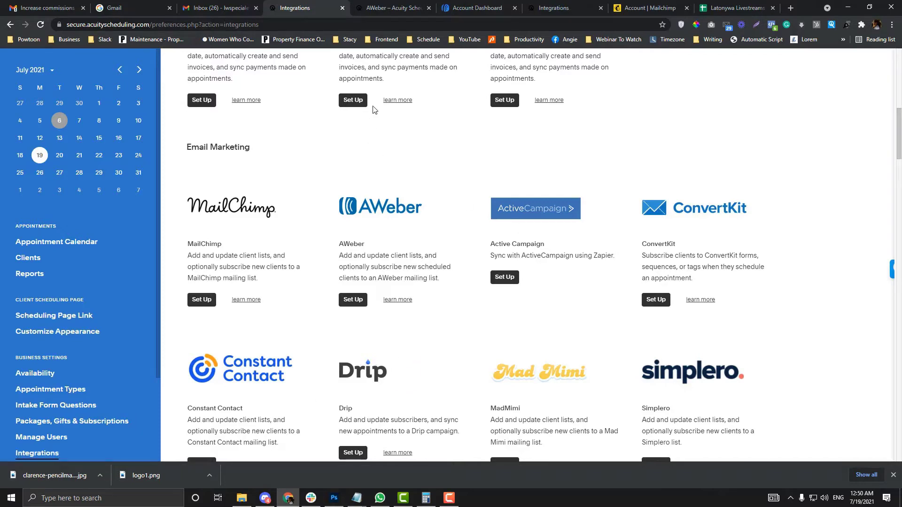
Load aweber.com in the AWeber help article tab to reach the account dashboard
click(382, 10)
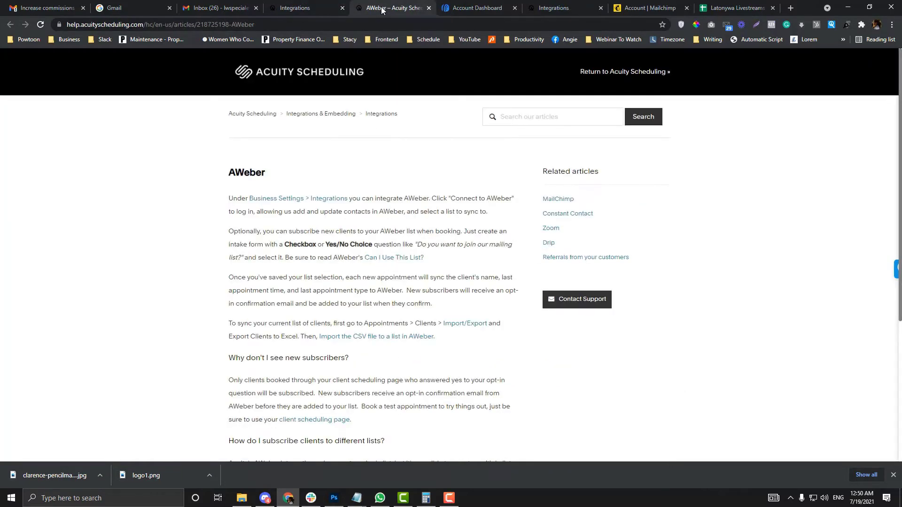
click(405, 26)
text(aweber.com)
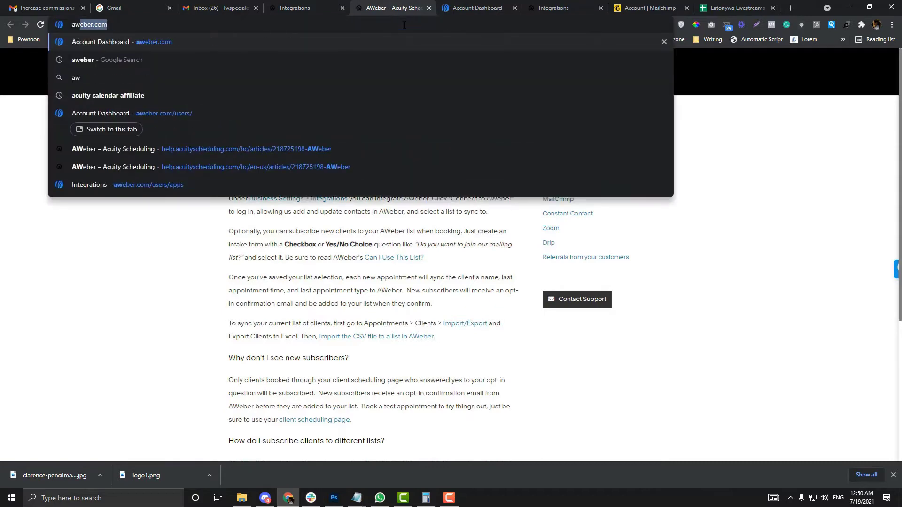
key(Return)
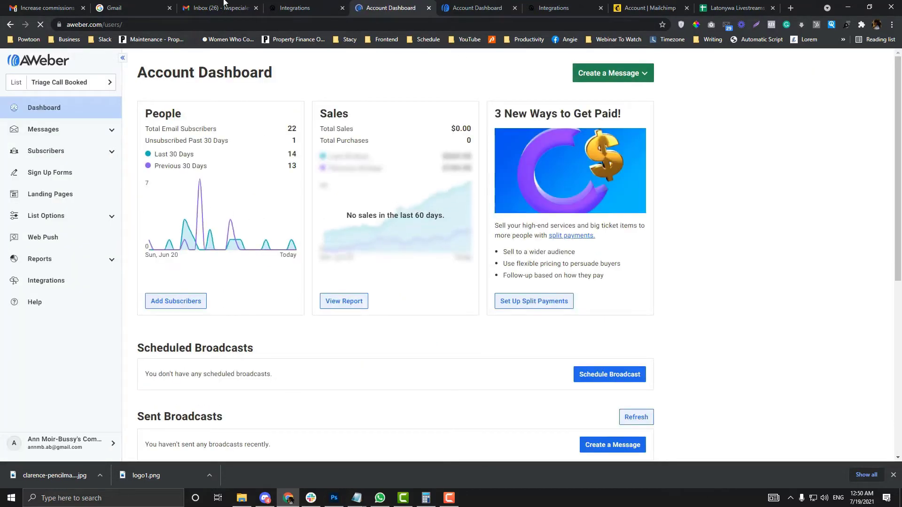
click(224, 3)
click(295, 8)
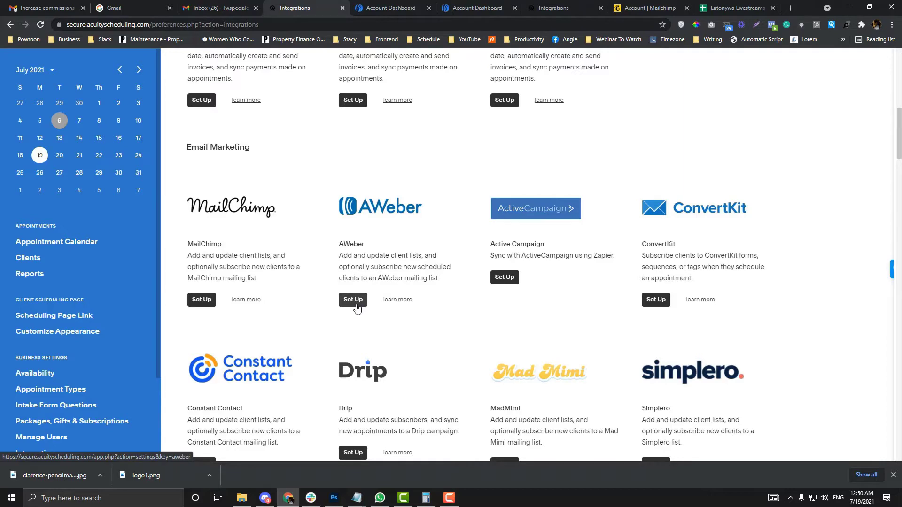
Start a new AWeber mailing list from the dashboard's List selector
click(397, 5)
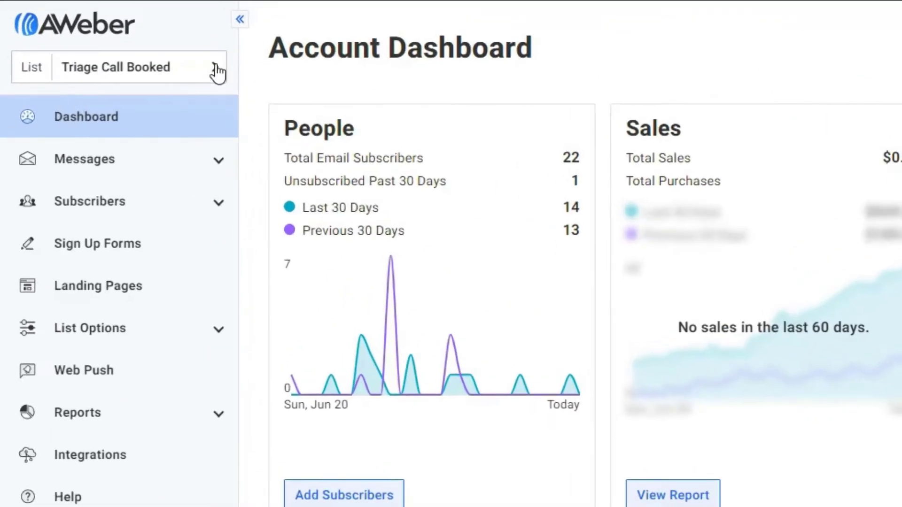
click(209, 71)
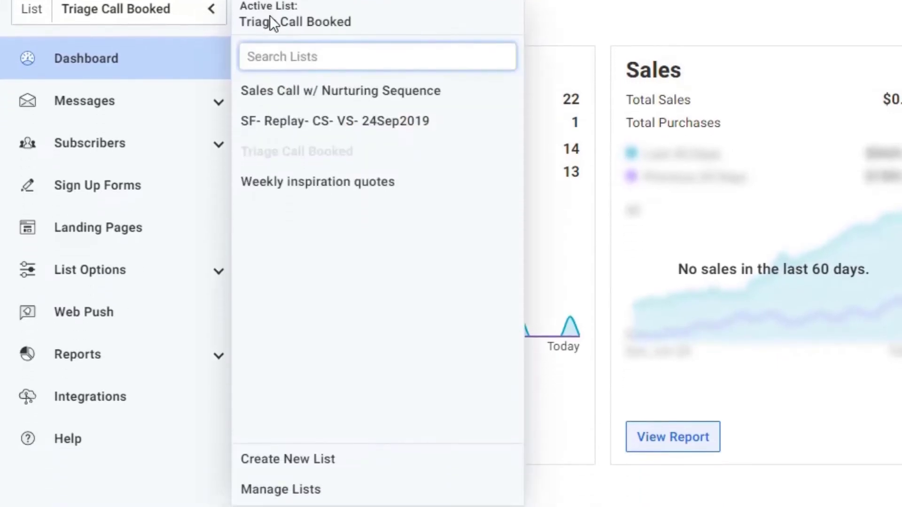
click(296, 465)
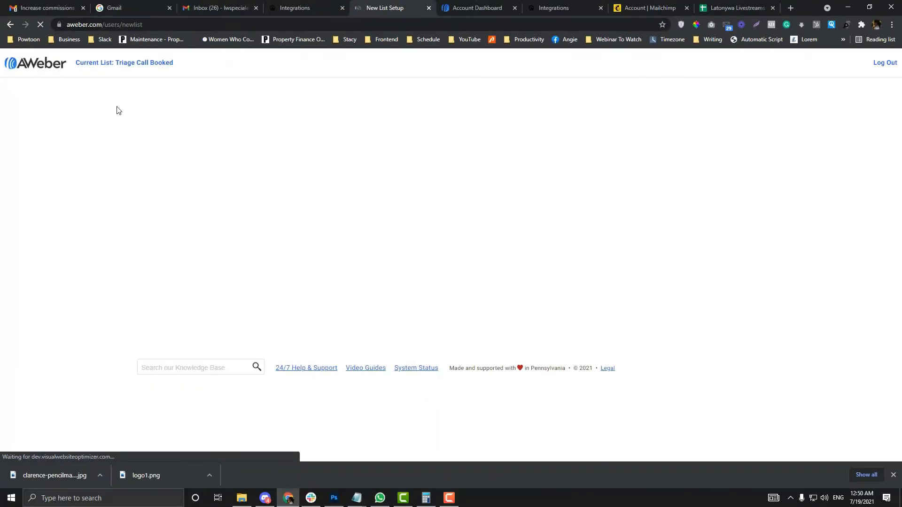
Review the prefilled company name and company website on the list setup page
scroll(293, 225, down, 2)
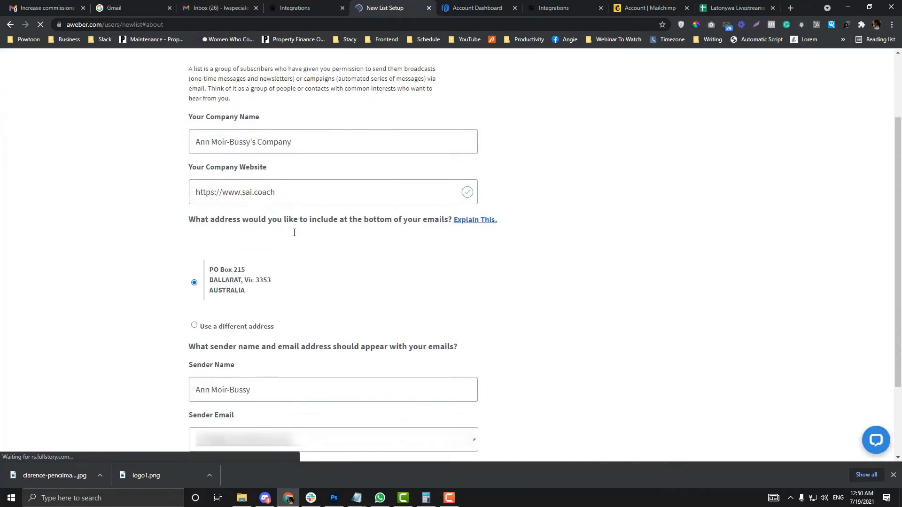
drag(293, 197, 128, 184)
scroll(281, 253, down, 2)
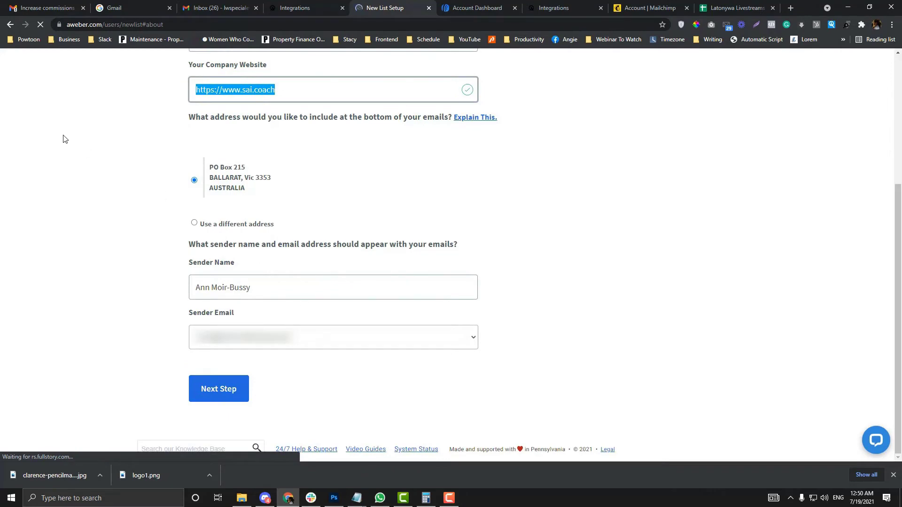
scroll(62, 139, up, 4)
triple_click(250, 225)
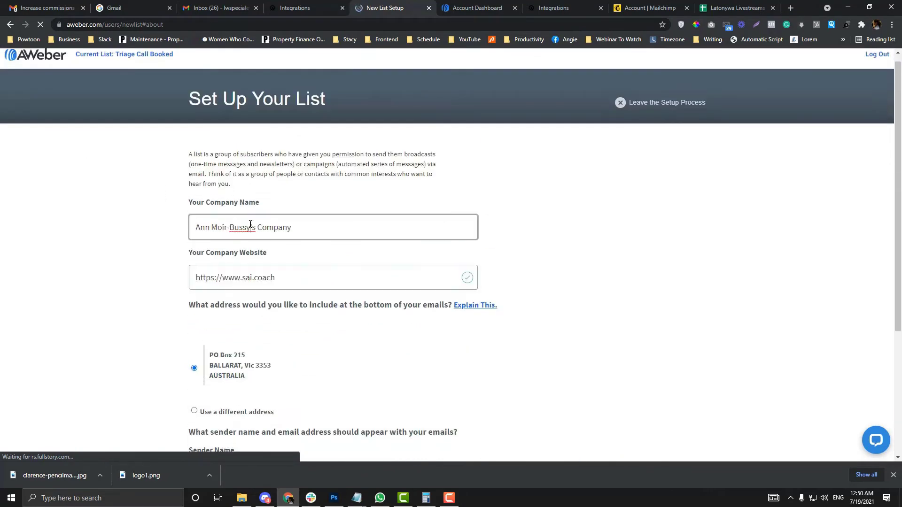
click(261, 279)
triple_click(261, 278)
scroll(260, 281, down, 4)
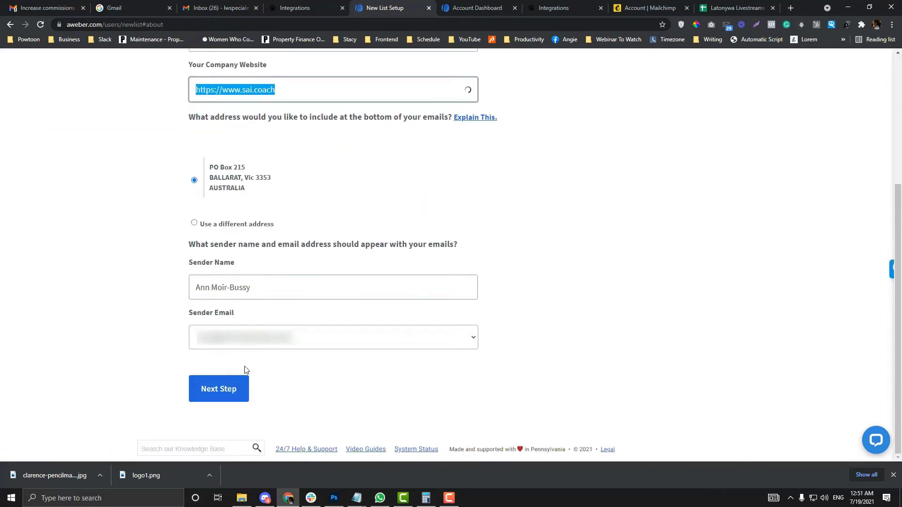
Name the new AWeber list 'test' and advance to the list description
click(233, 391)
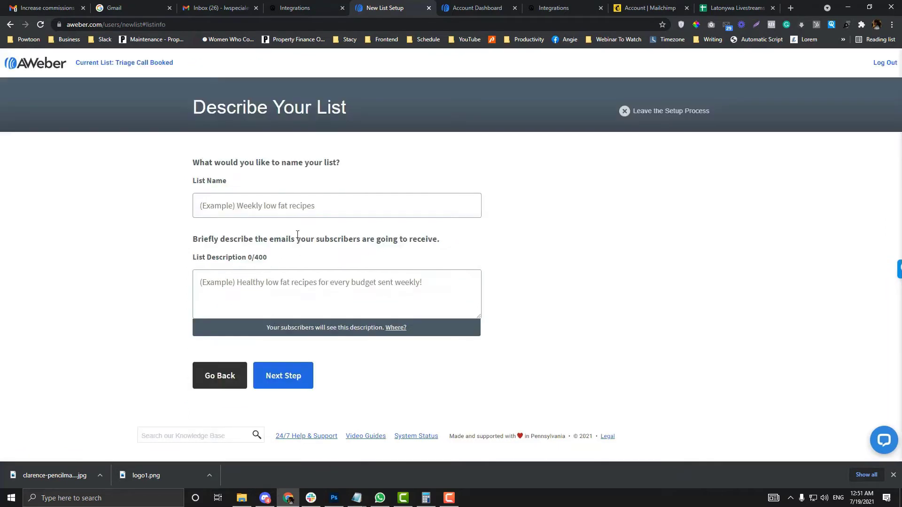
click(293, 208)
text(st)
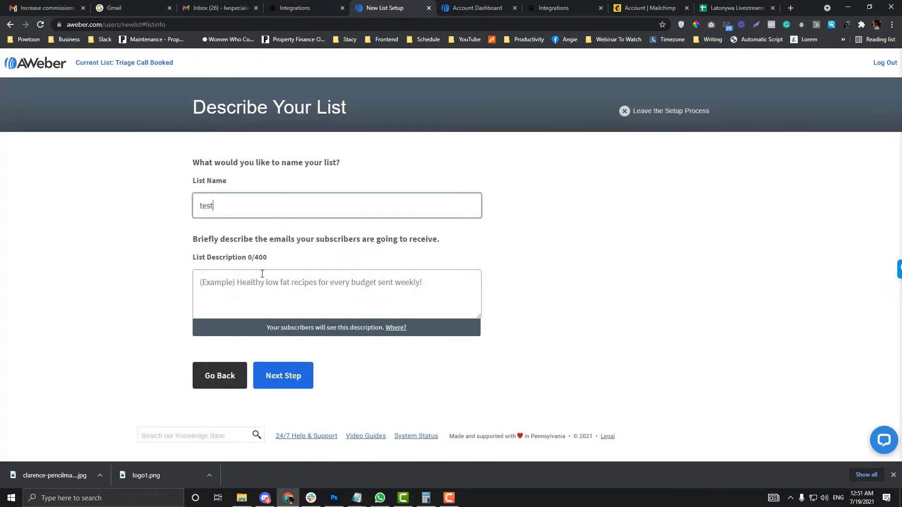
click(258, 283)
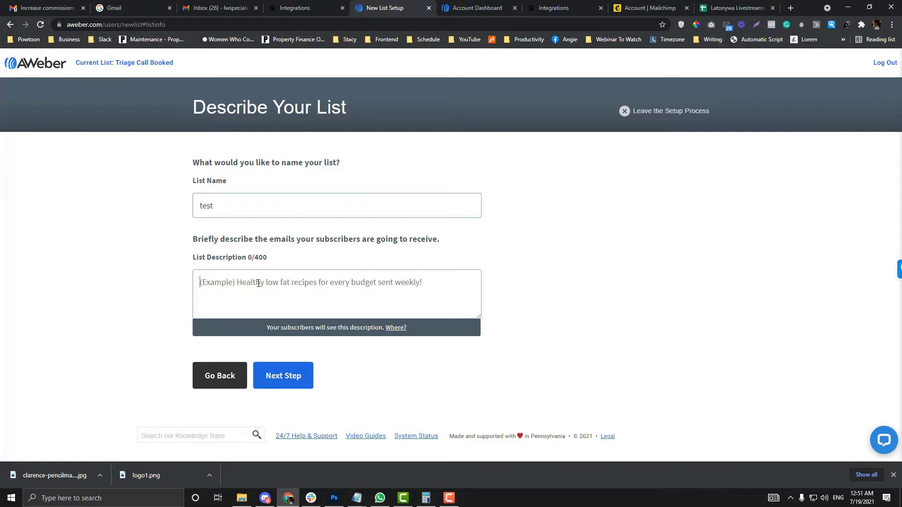
click(302, 374)
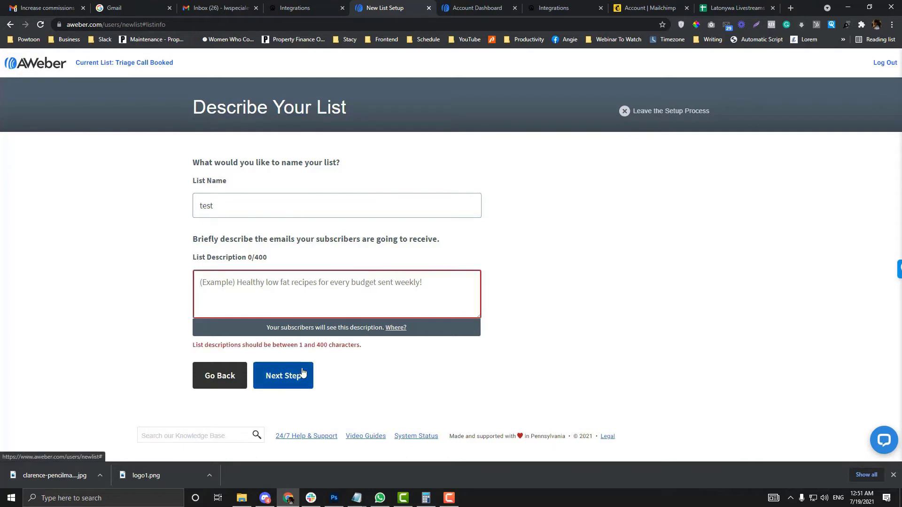
Describe the list as 'this is a test list', approve the confirmation message and create it
click(304, 297)
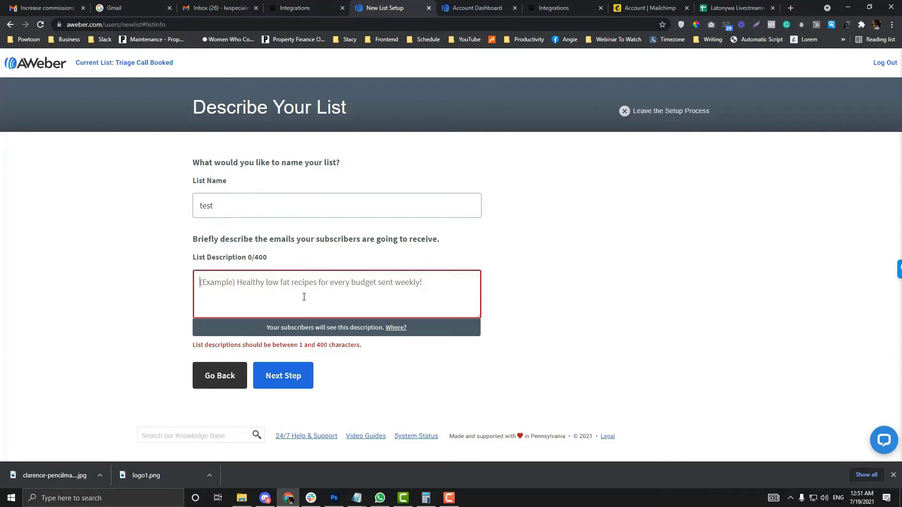
text(th)
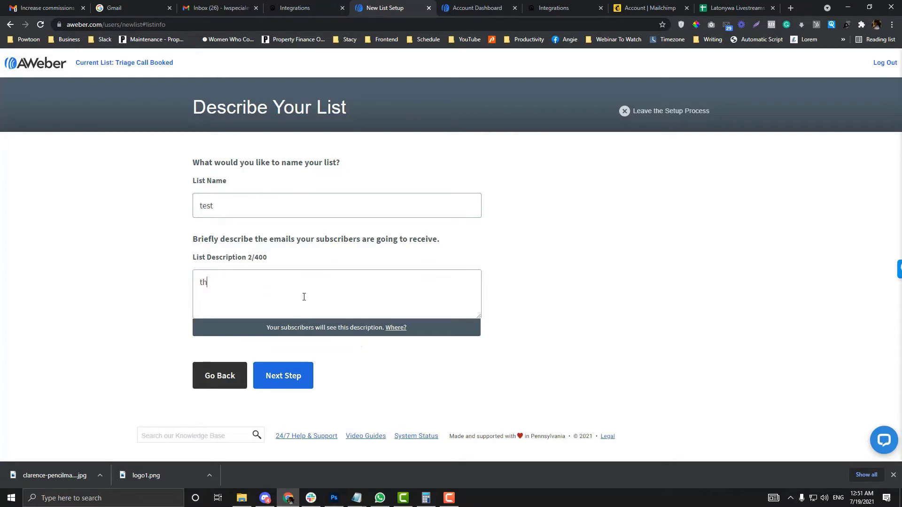
text(is is a test list)
key(ctrl+a)
click(300, 375)
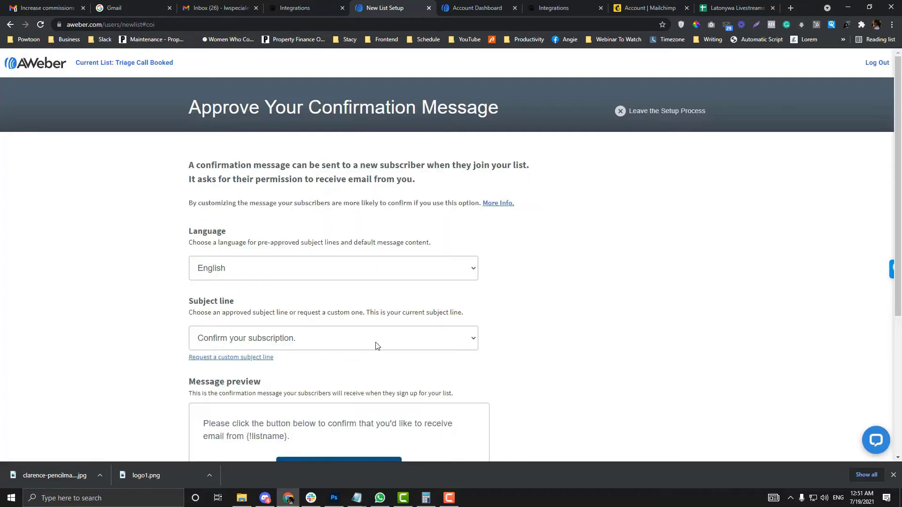
scroll(376, 347, down, 5)
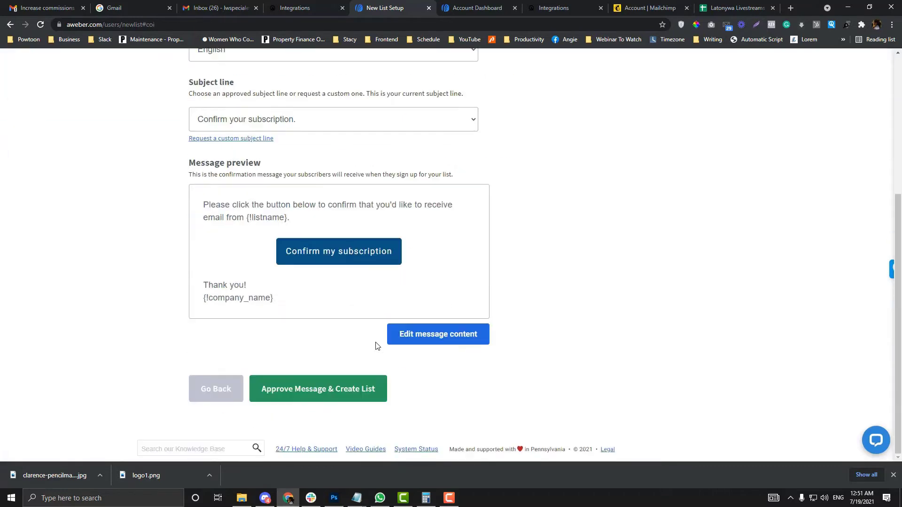
click(327, 390)
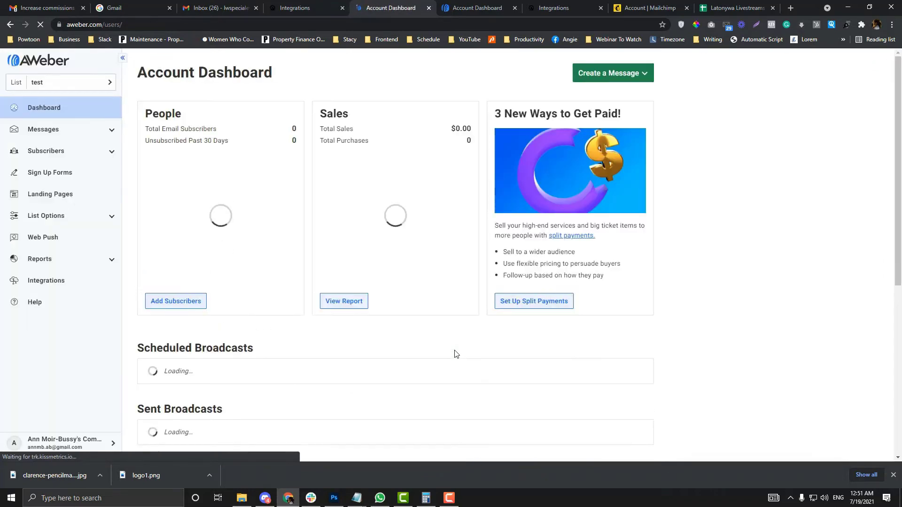
Check that the new 'test' list appears in the dashboard's list picker
scroll(258, 264, down, 4)
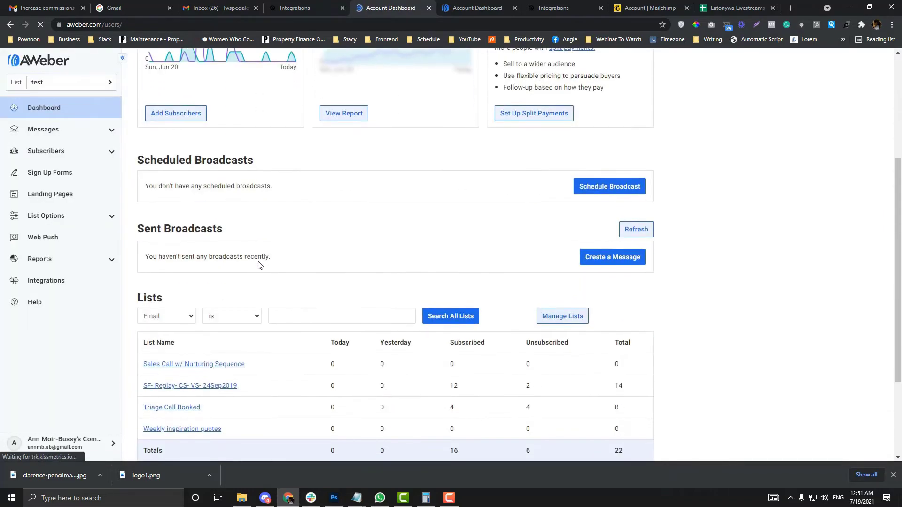
scroll(257, 264, up, 4)
click(66, 81)
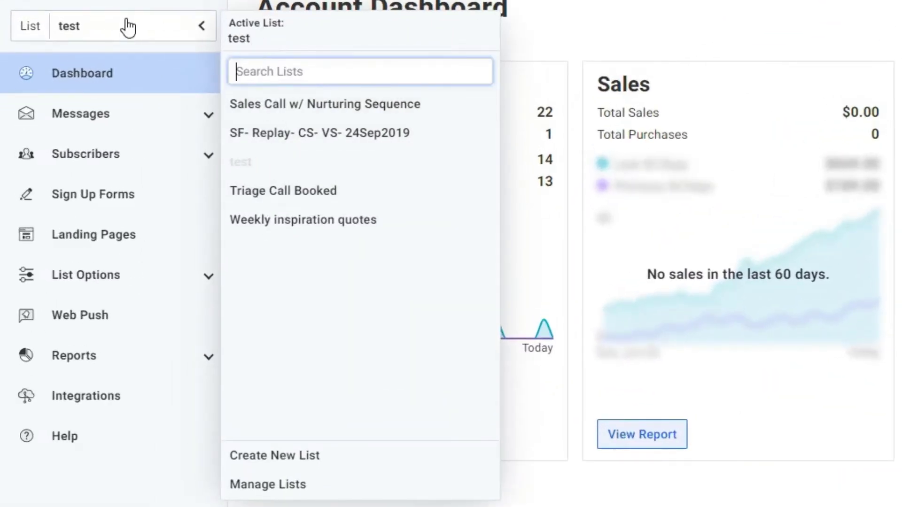
click(127, 28)
click(117, 28)
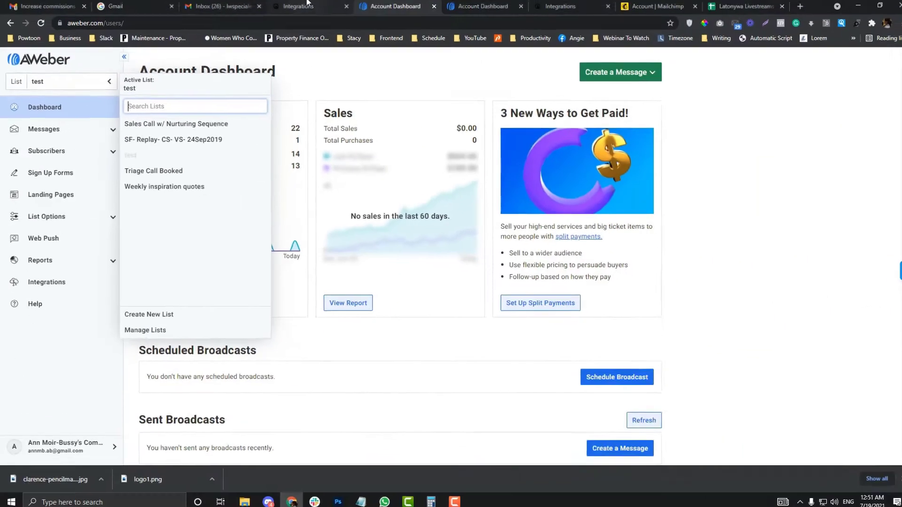
Open AWeber setup on Acuity's Integrations page and begin the connection to AWeber
click(300, 6)
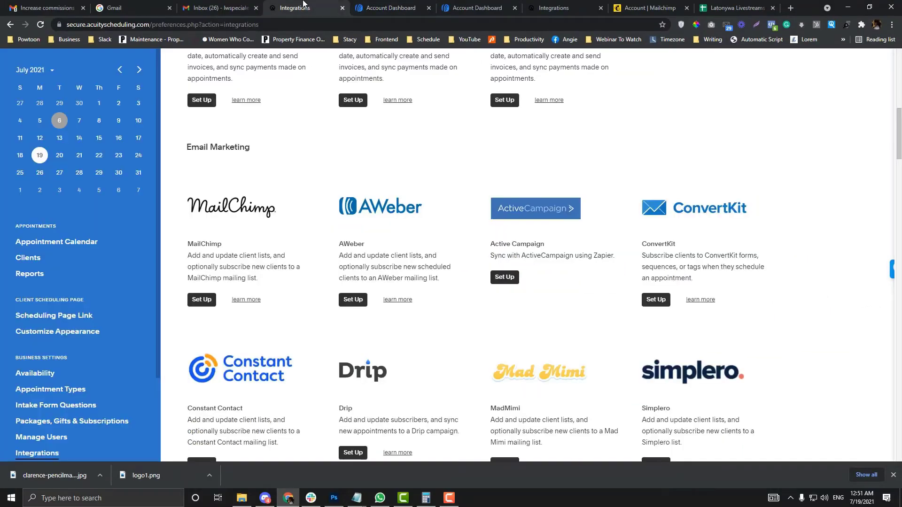
scroll(326, 160, up, 8)
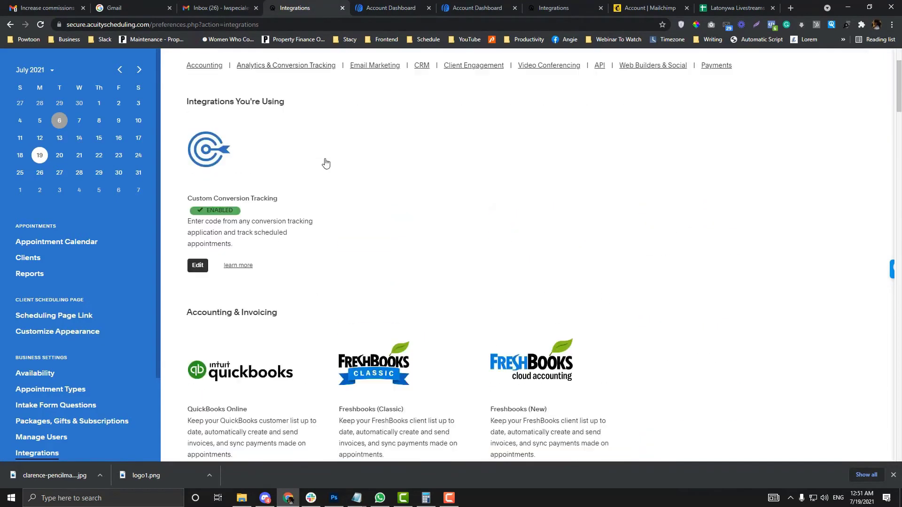
scroll(326, 162, down, 8)
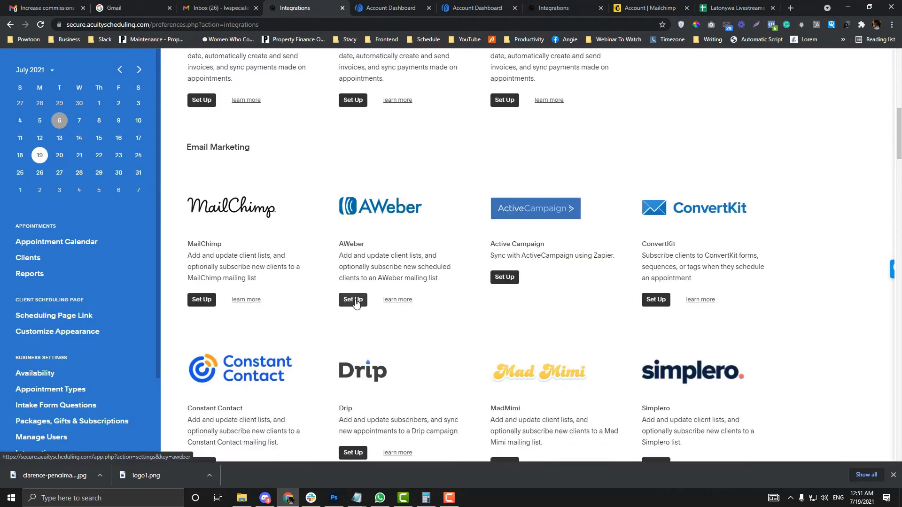
click(354, 301)
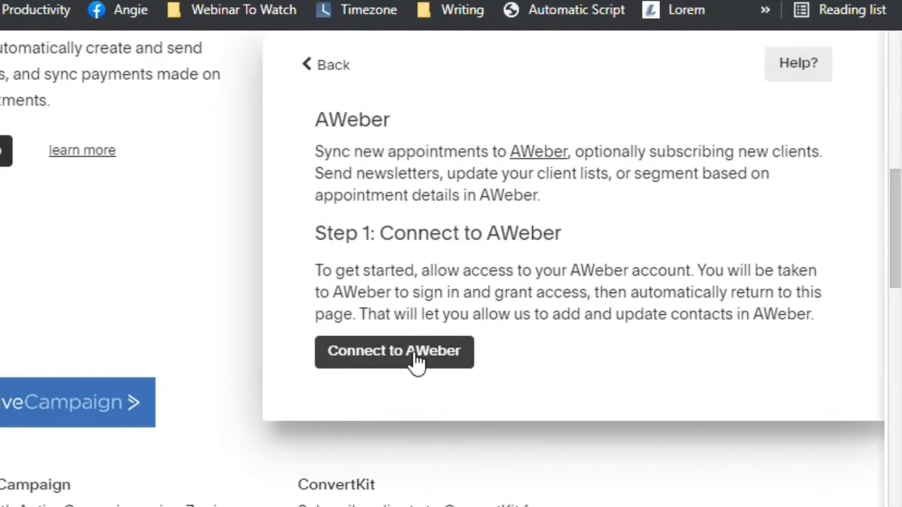
click(693, 188)
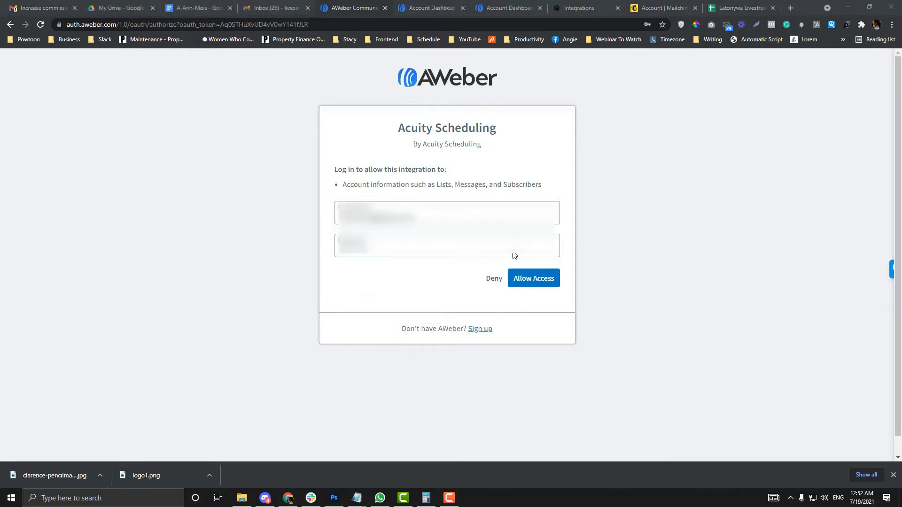
Allow Acuity Scheduling access to the AWeber account
click(533, 290)
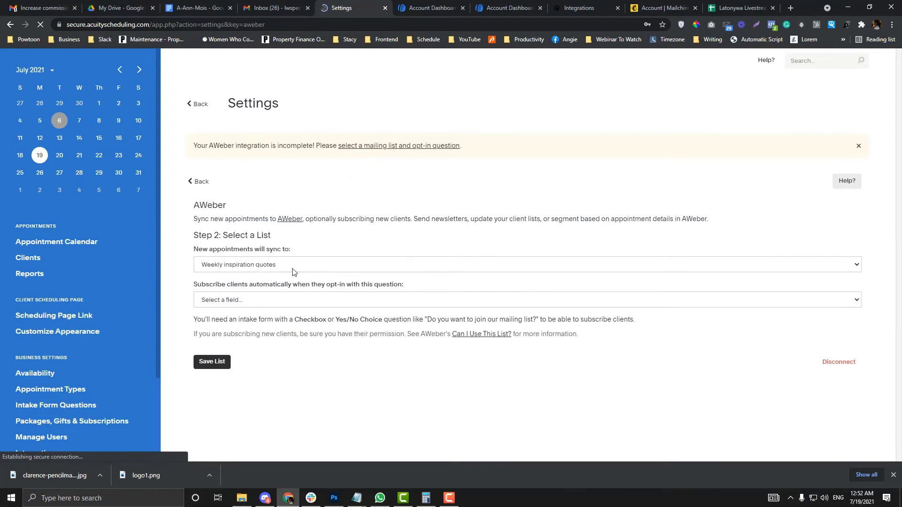
Save AWeber to sync new appointments to the Triage Call Booked list, with no opt-in question
click(310, 263)
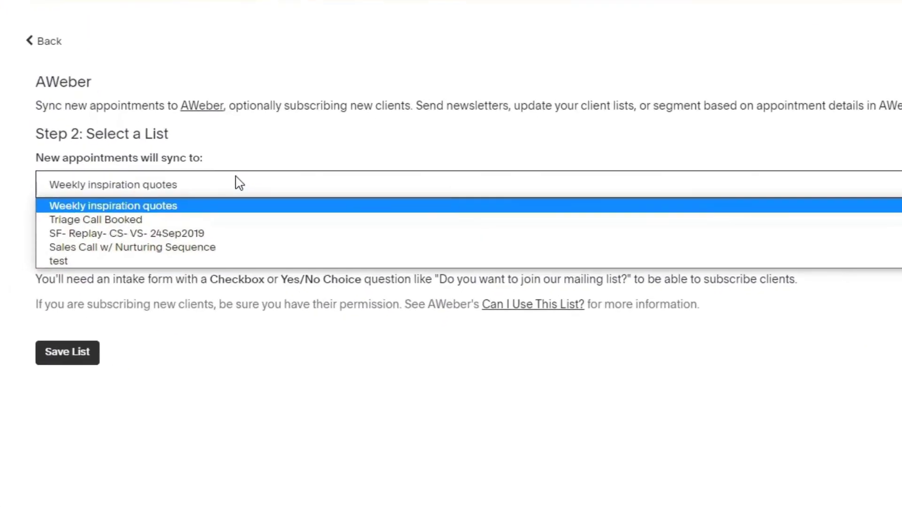
click(311, 264)
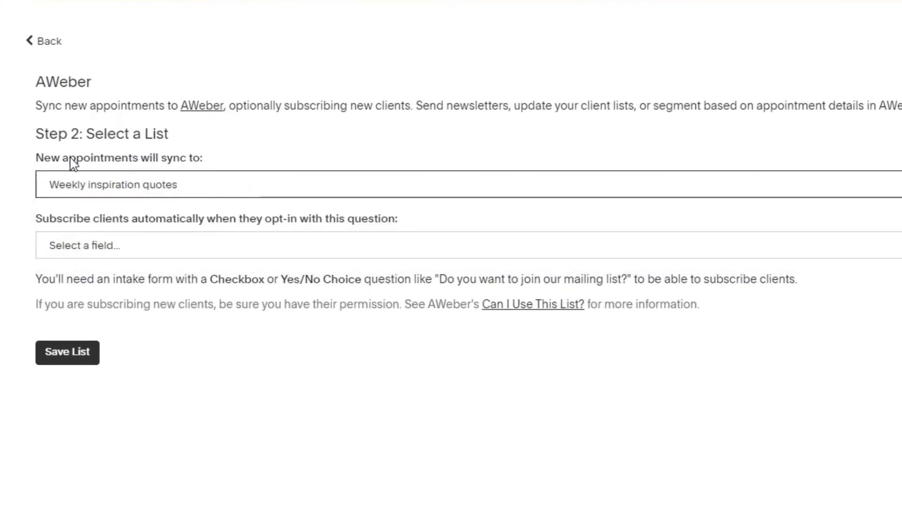
click(122, 184)
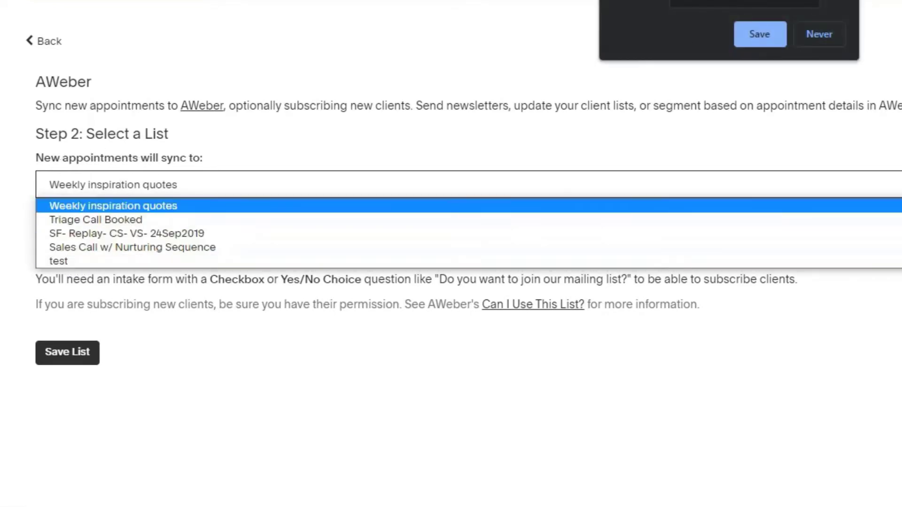
click(70, 206)
click(125, 188)
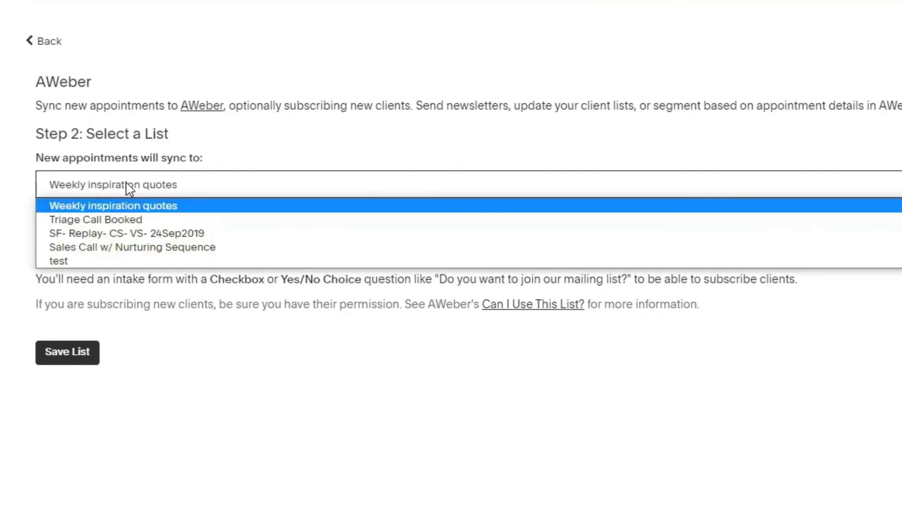
click(51, 222)
click(71, 253)
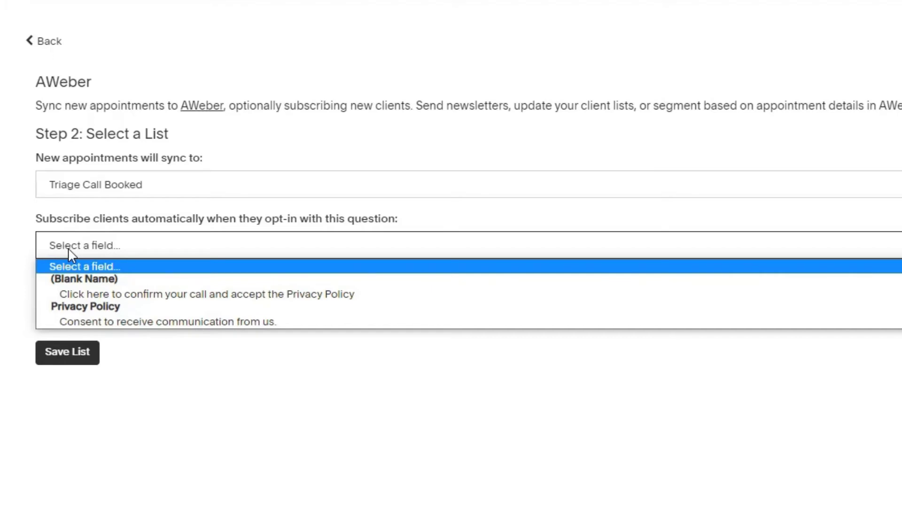
click(111, 266)
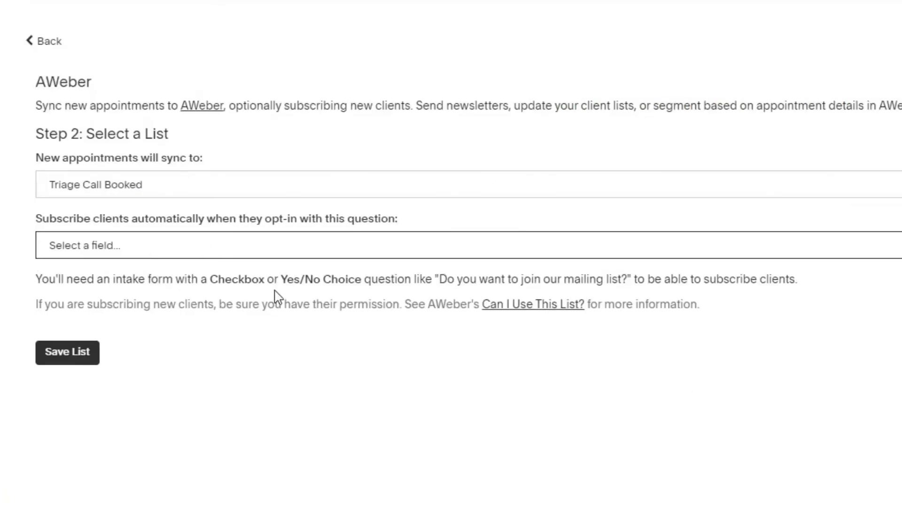
click(61, 361)
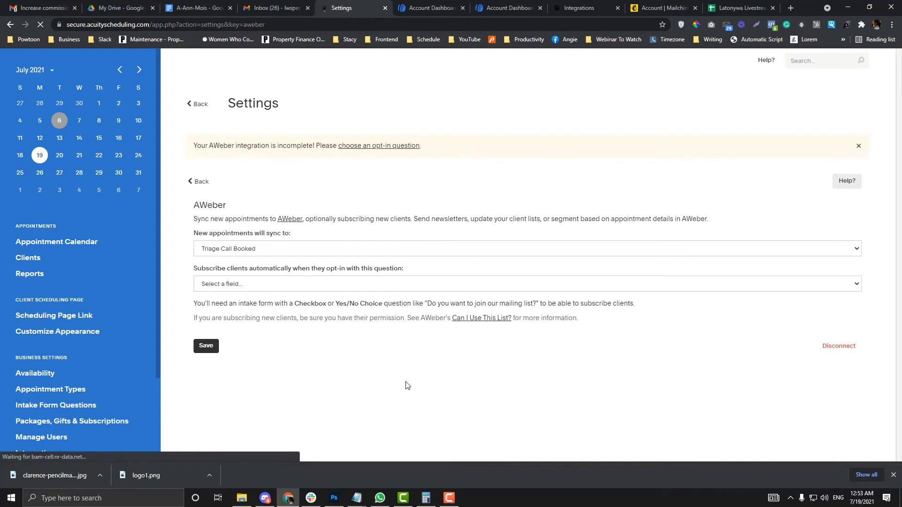
Back on Integrations with AWeber enabled, start MailChimp setup at its API key field
click(201, 105)
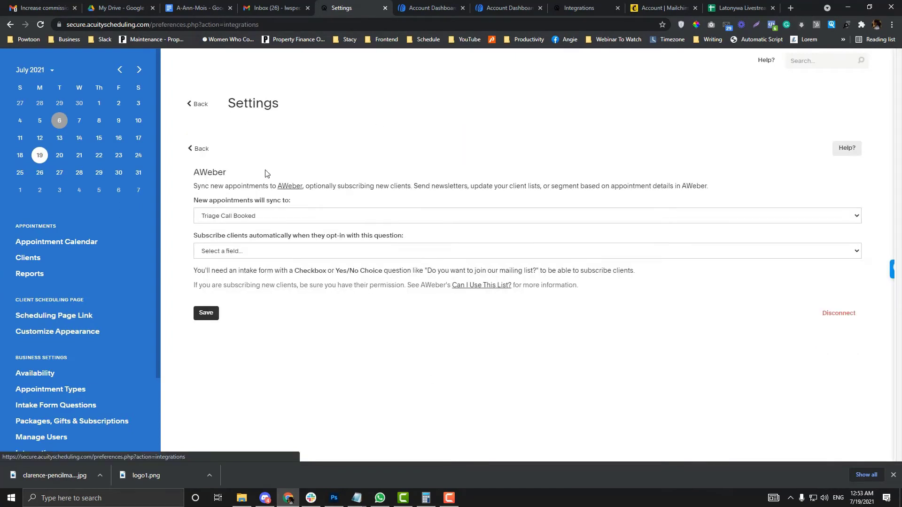
scroll(246, 249, down, 2)
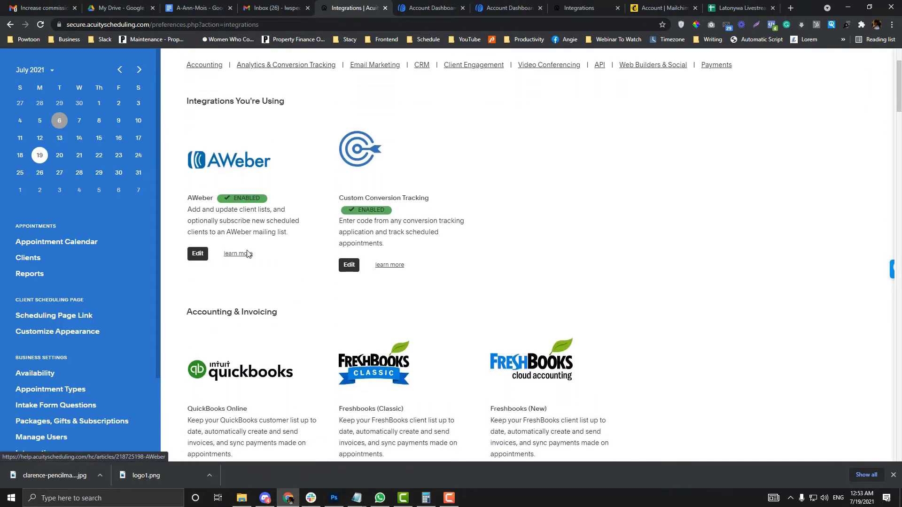
scroll(247, 255, down, 8)
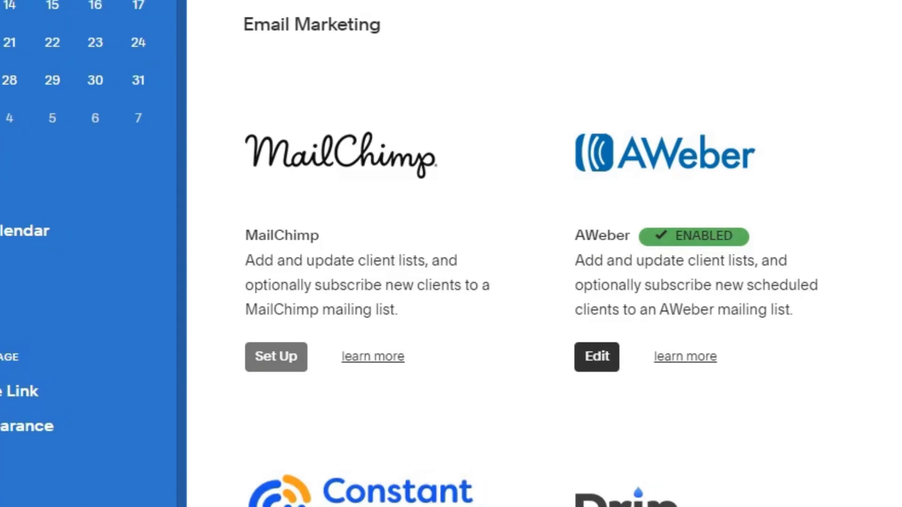
click(238, 365)
click(401, 260)
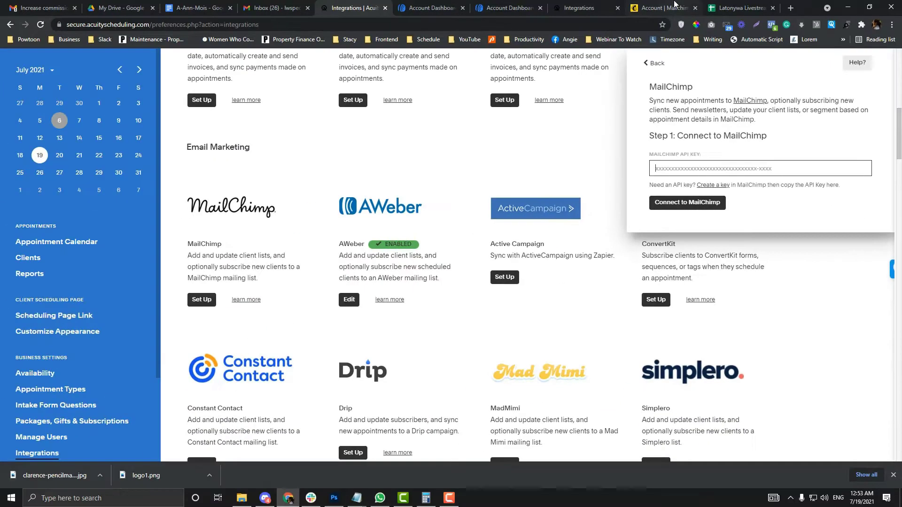
Create a new Mailchimp API key under Extras > API keys and label it 'Test'
click(674, 6)
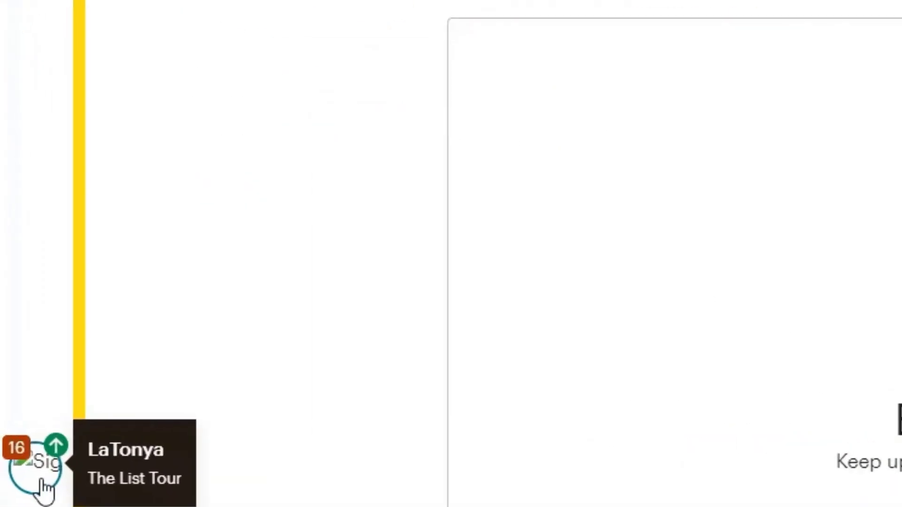
click(16, 450)
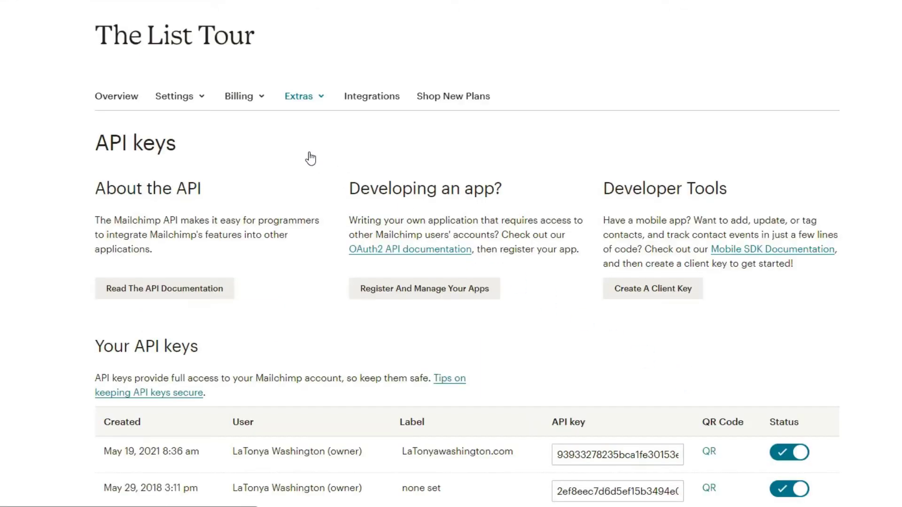
scroll(303, 169, down, 3)
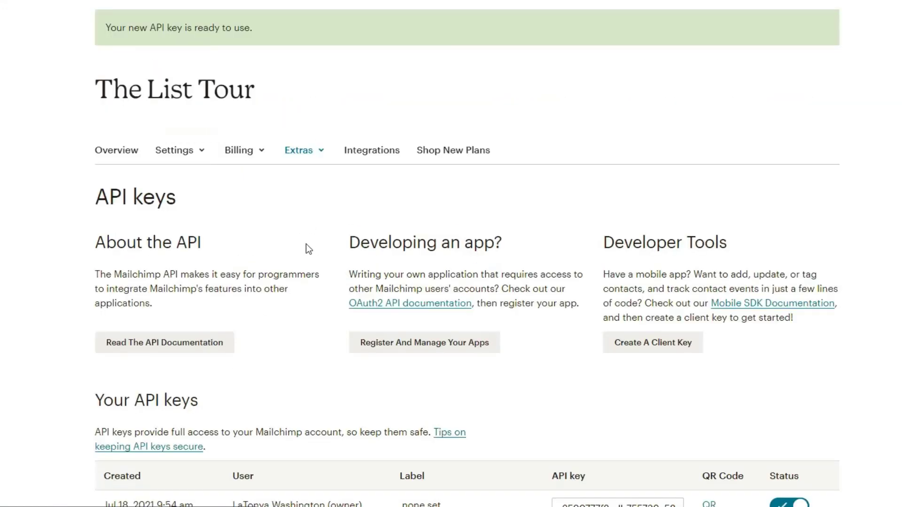
scroll(306, 249, down, 5)
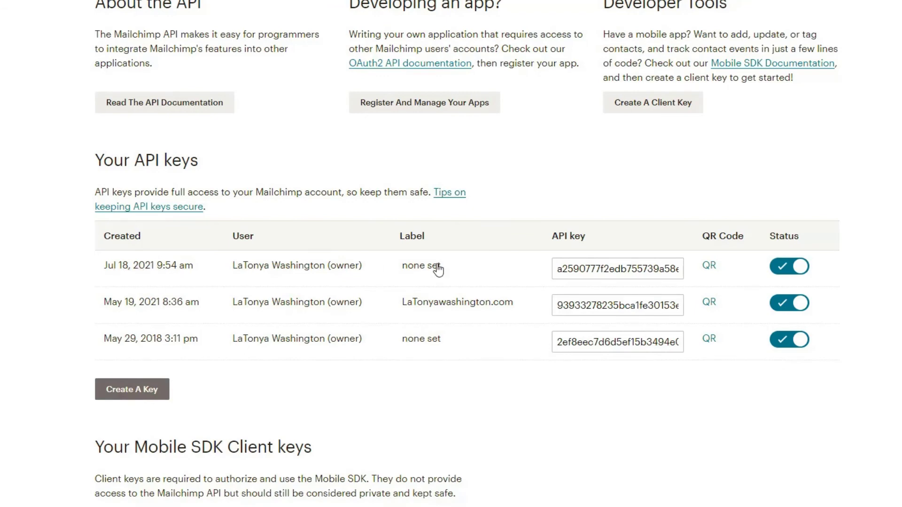
click(411, 271)
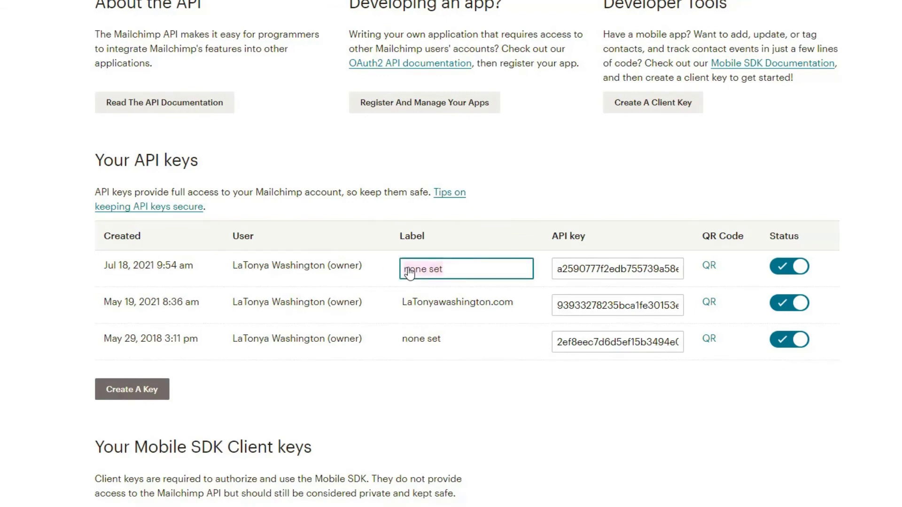
text(Test)
key(Return)
click(581, 269)
Copy the new API key into Acuity's MailChimp field and connect to MailChimp
double_click(581, 269)
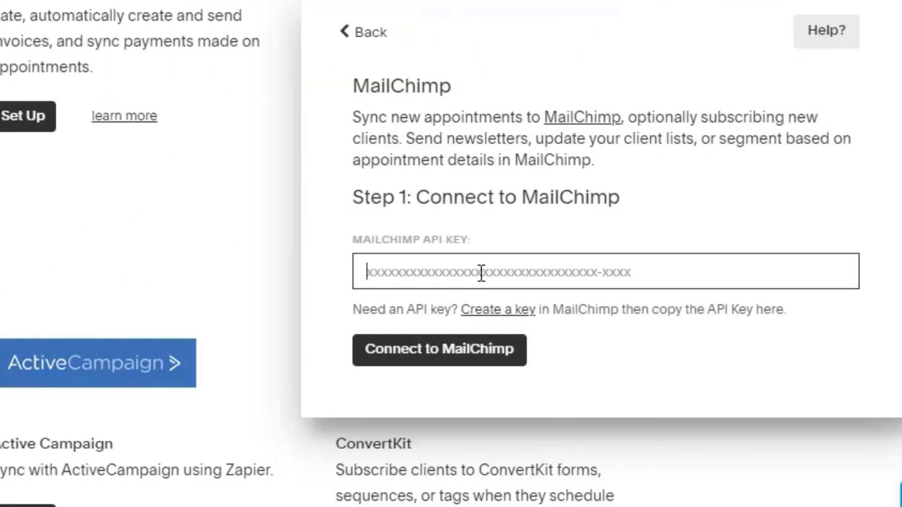
key(ctrl+v)
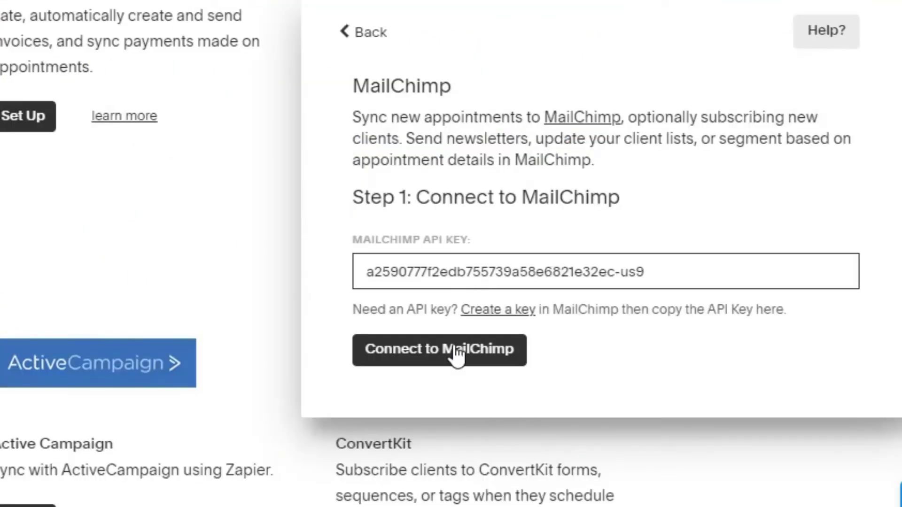
click(448, 364)
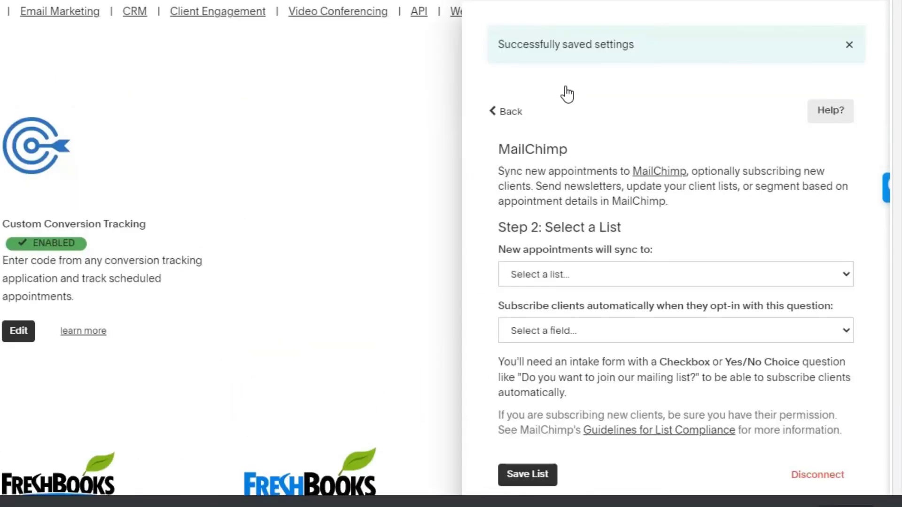
Sync new appointments to the '2018 BATB Vendors' list and save the MailChimp settings
click(548, 276)
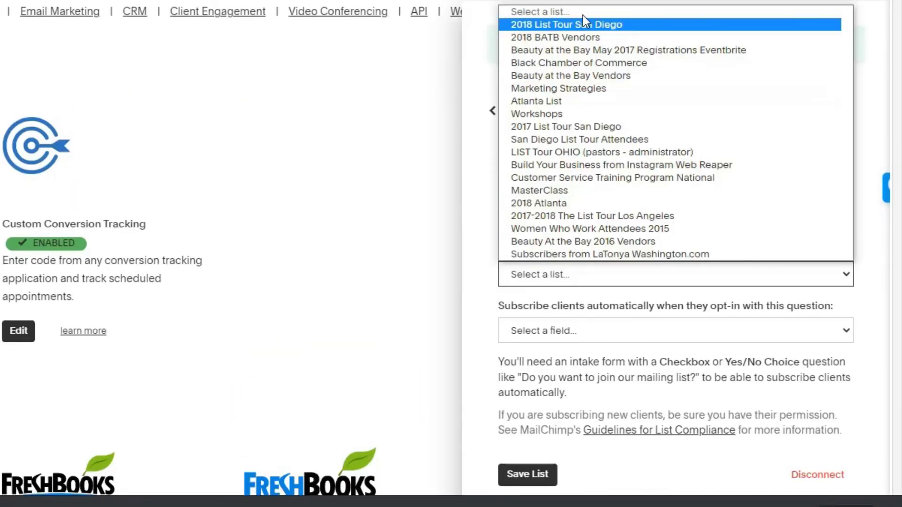
click(580, 35)
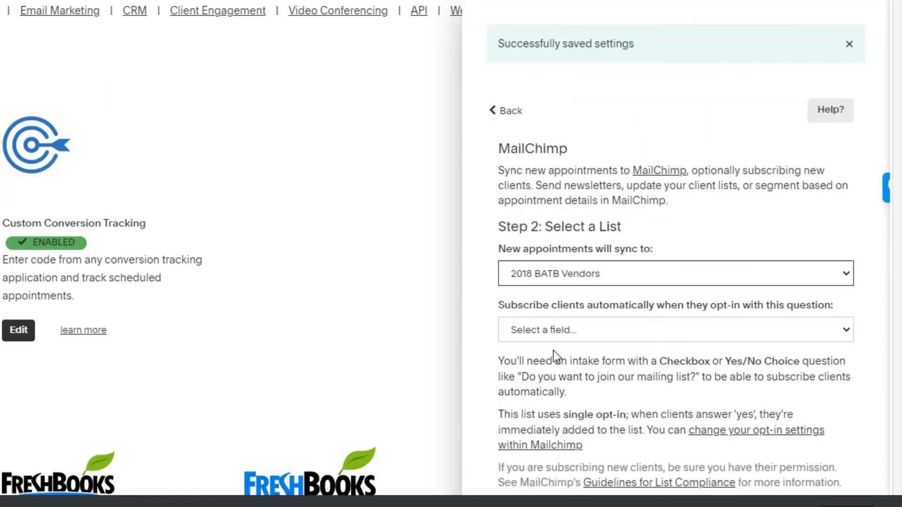
scroll(554, 350, down, 5)
click(540, 302)
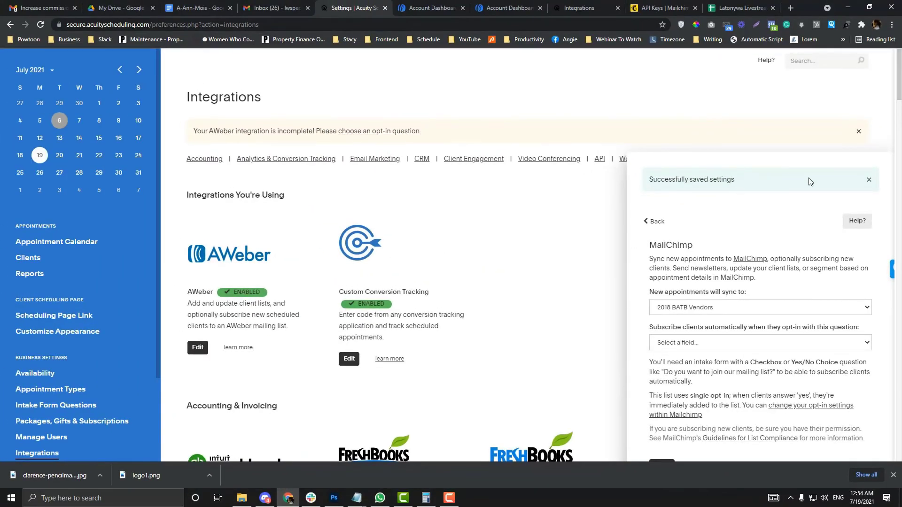
click(869, 180)
scroll(452, 280, down, 3)
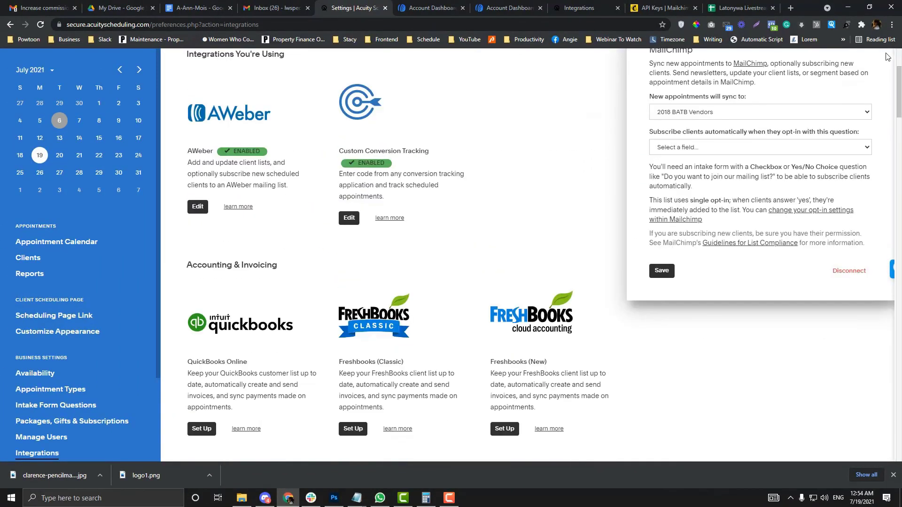
scroll(791, 157, up, 3)
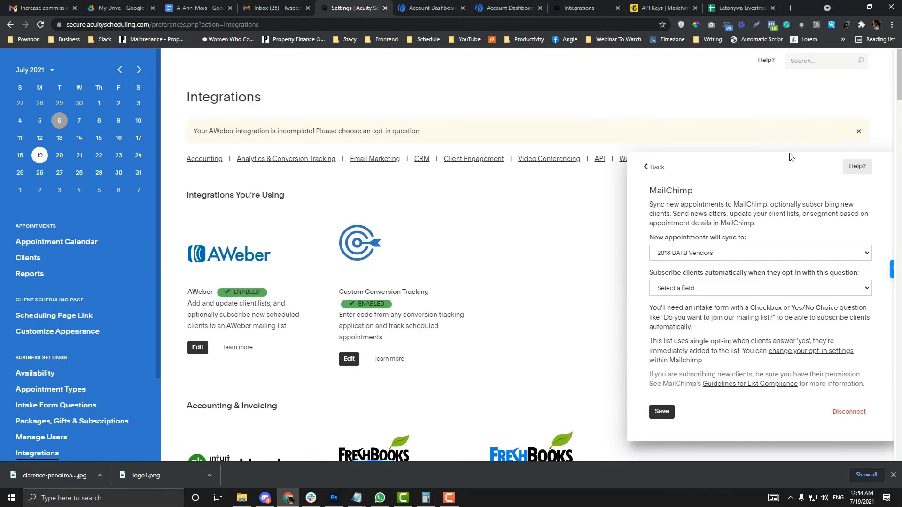
Reload the Integrations page and disconnect the MailChimp integration, confirming its removal
click(383, 26)
key(Return)
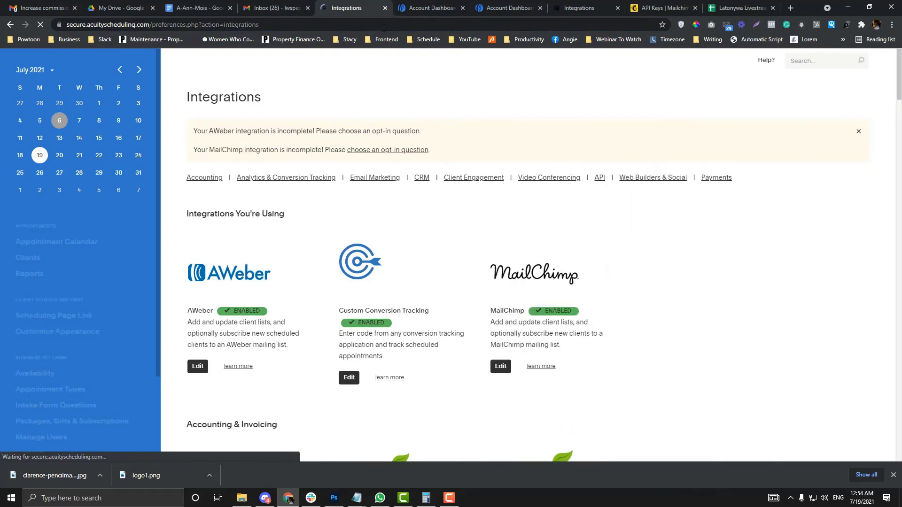
scroll(583, 287, down, 1)
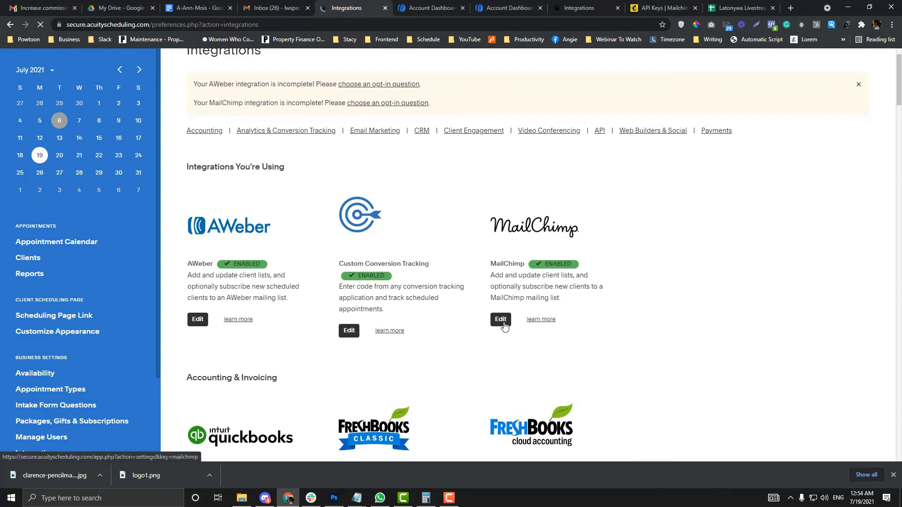
click(500, 319)
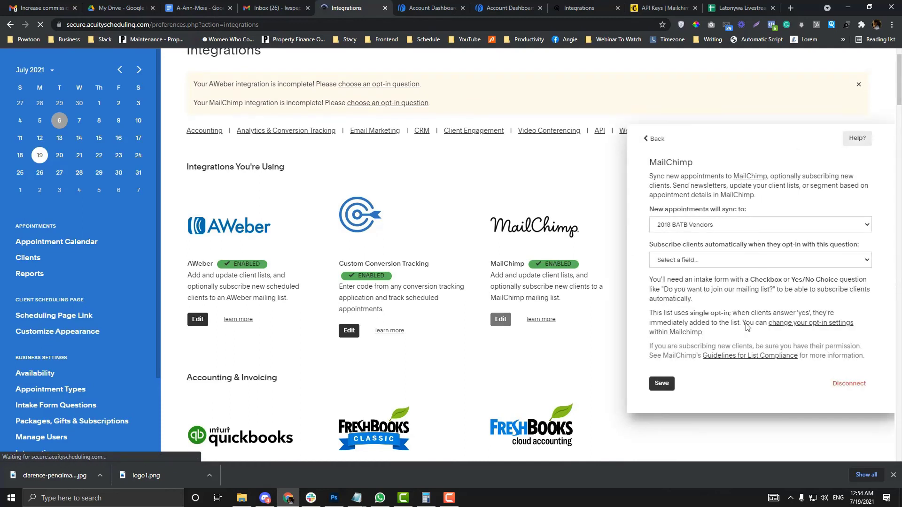
click(848, 383)
click(829, 353)
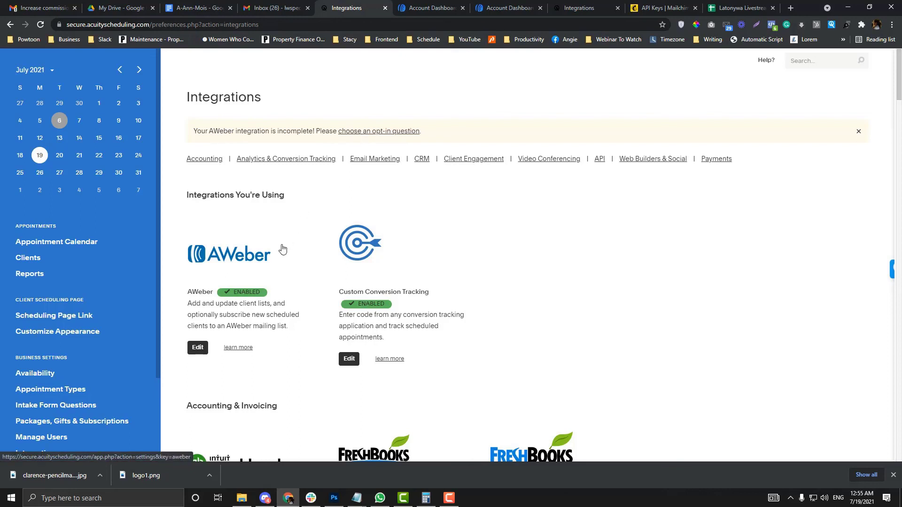
Save 'Consent to receive communication from us.' as AWeber's opt-in question and close its settings
click(198, 347)
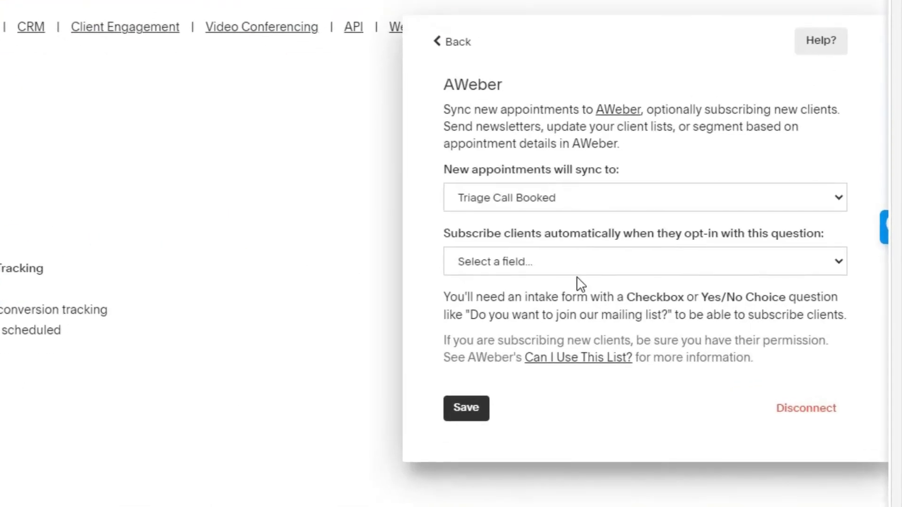
click(580, 269)
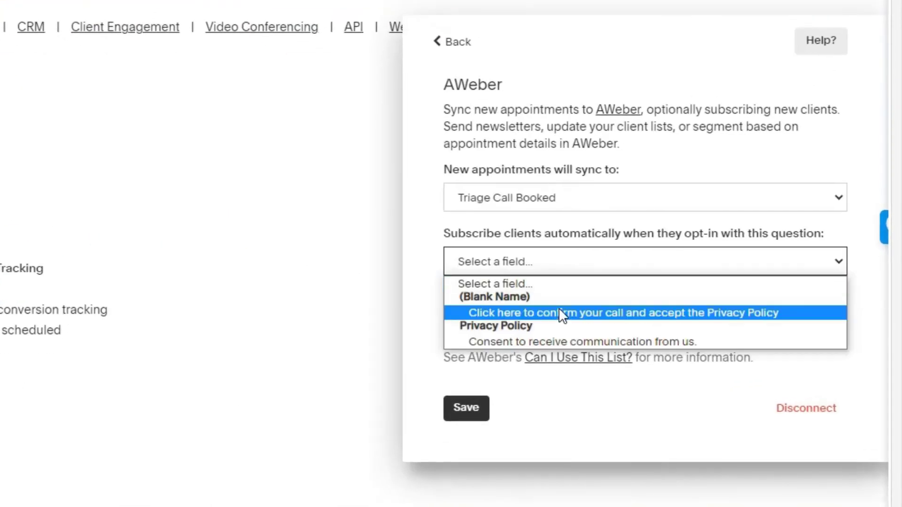
click(542, 343)
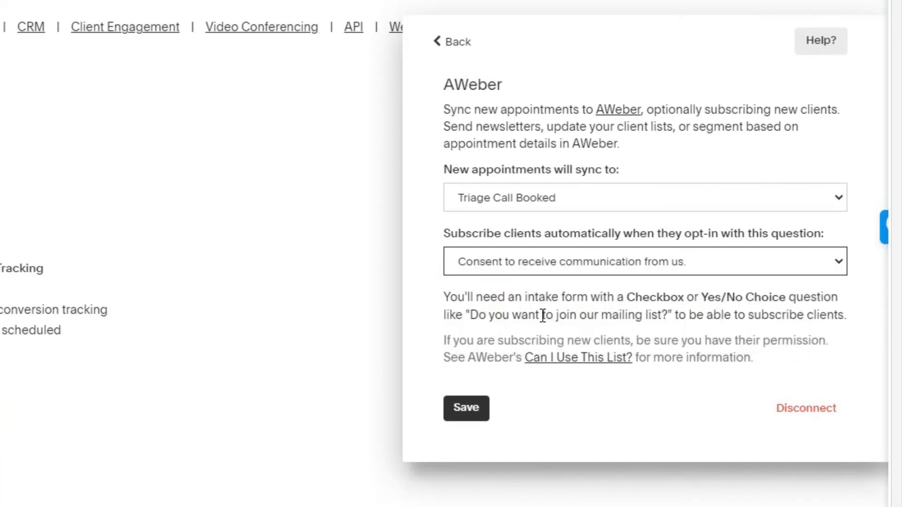
click(481, 410)
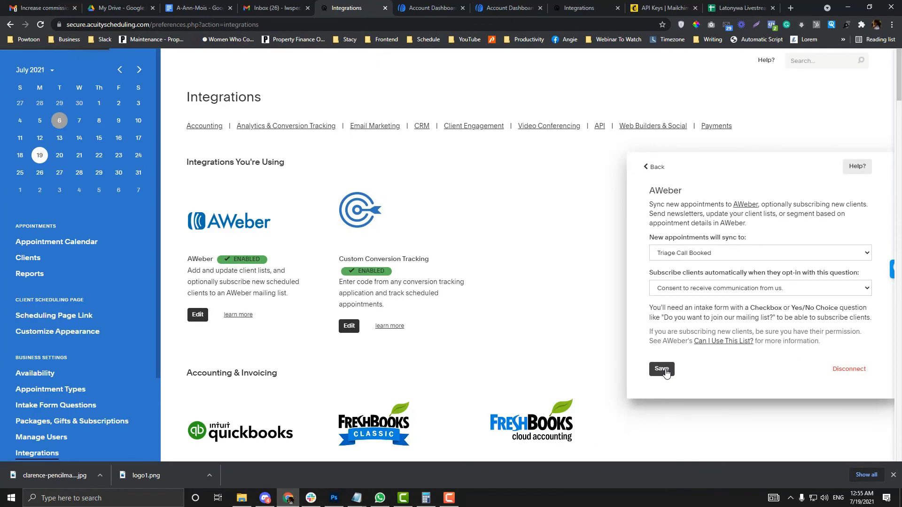
click(663, 370)
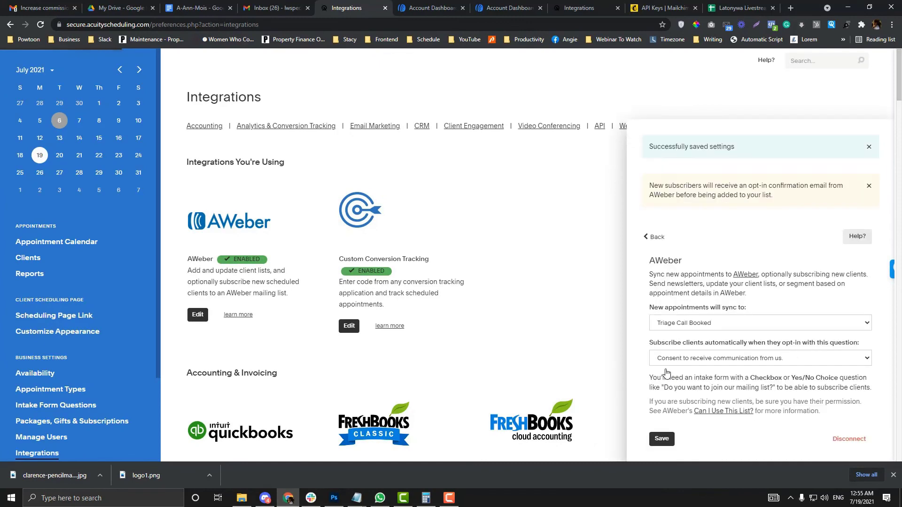
click(647, 238)
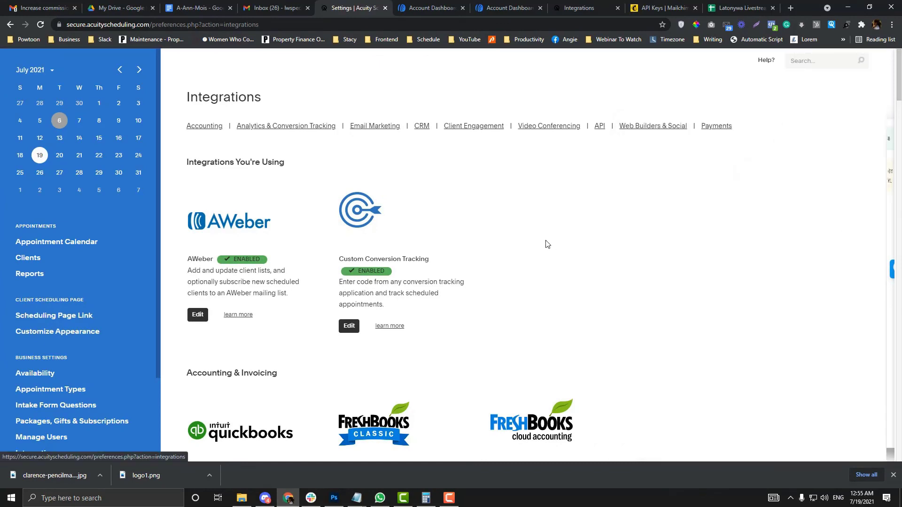
scroll(433, 263, down, 5)
scroll(376, 141, up, 4)
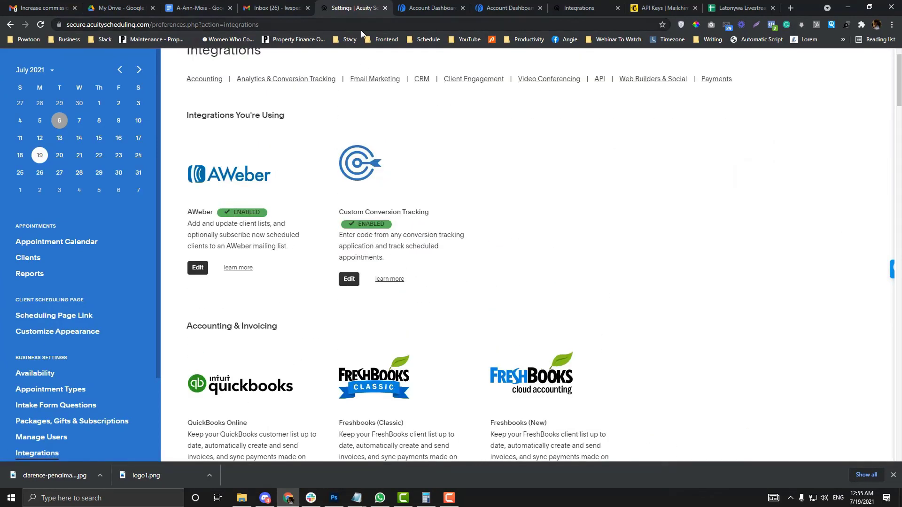